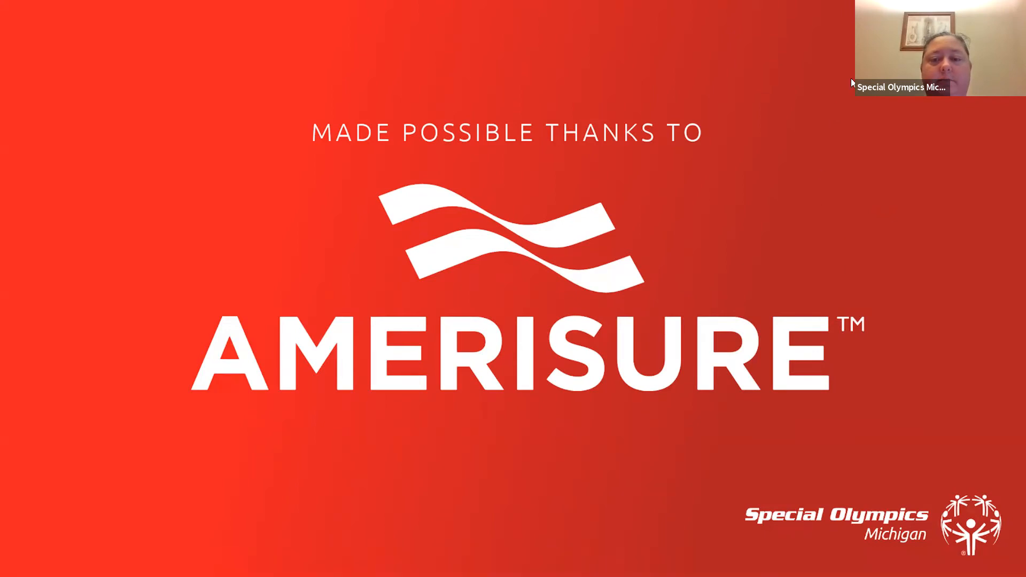
Step: Leave the slideshow and switch to the Google Docs home page
key(Escape)
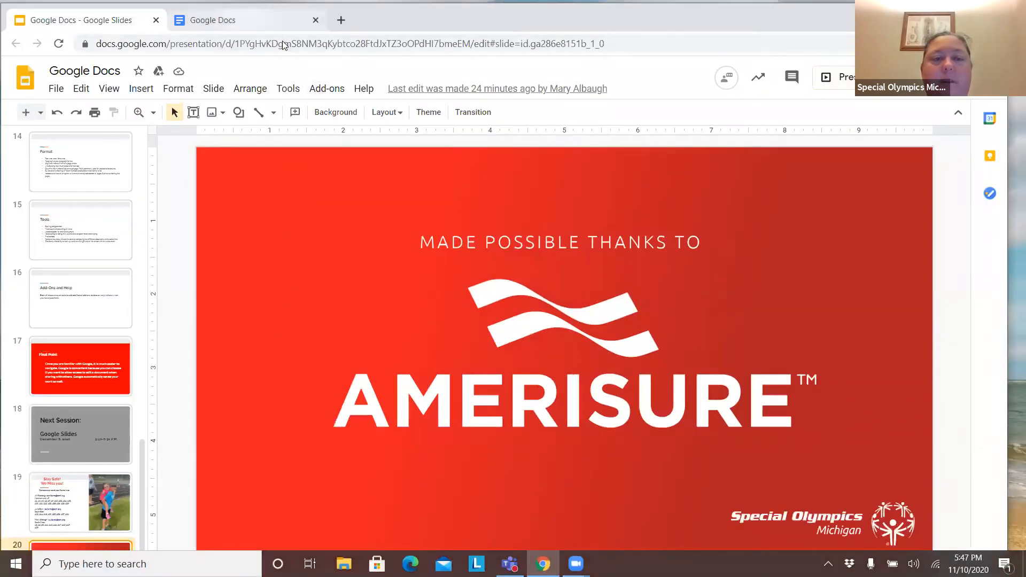
click(256, 27)
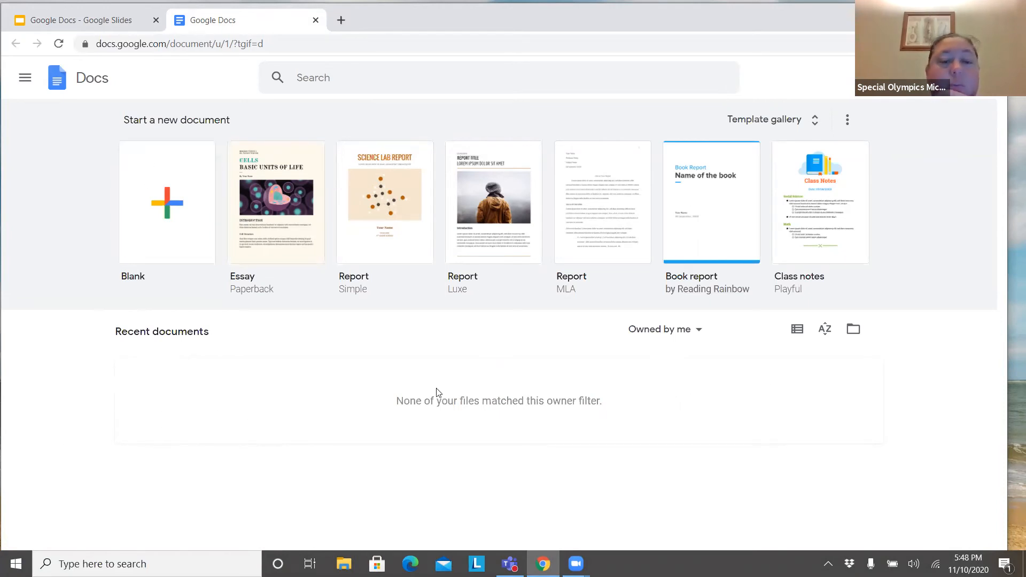
Step: List the recent documents owned by anyone, and set the owner filter back to Owned by me
click(698, 329)
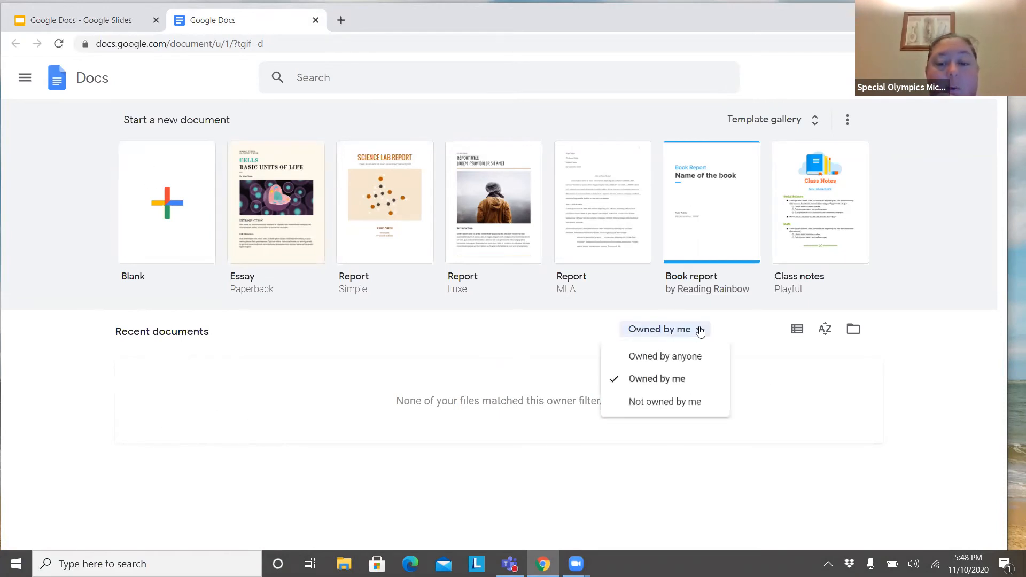
click(688, 366)
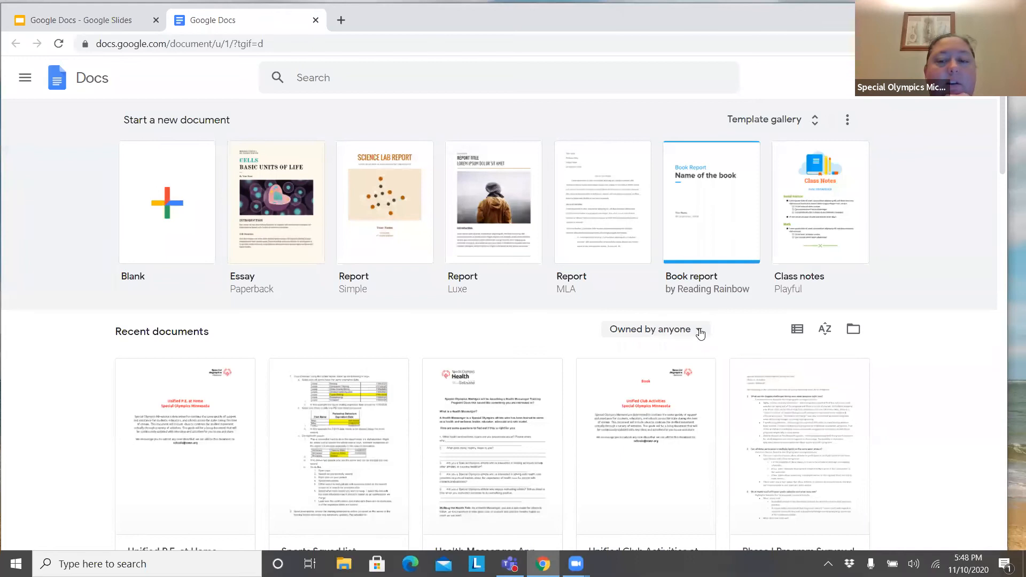
click(700, 333)
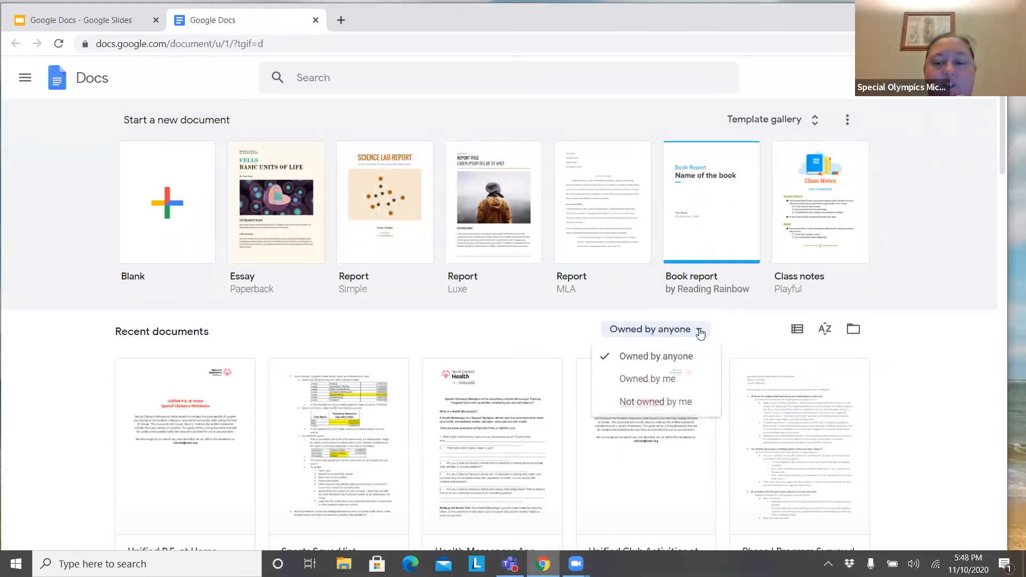
click(674, 378)
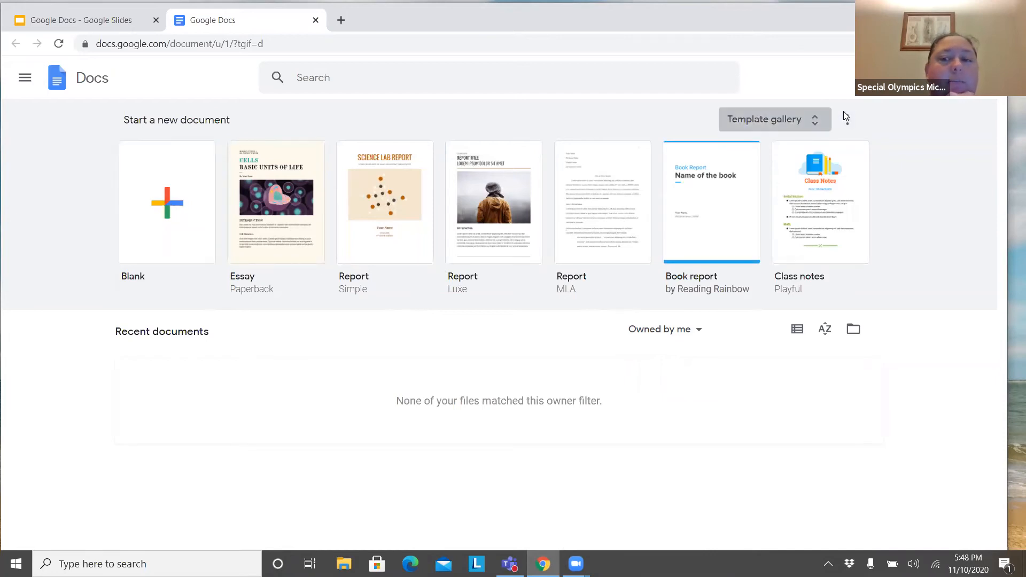
Step: Create a document from the Spearmint letter template in the General section of the template gallery
click(820, 126)
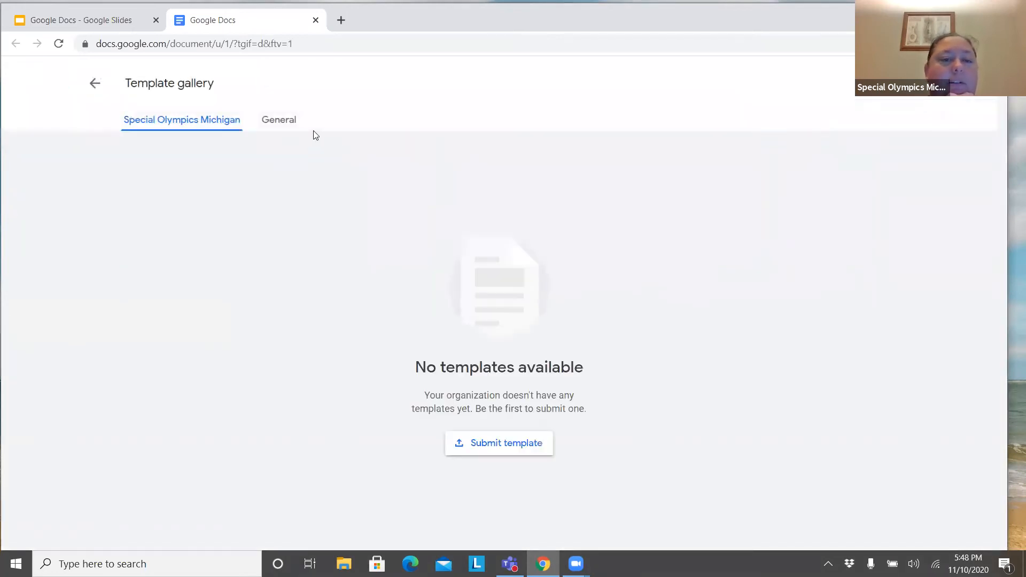
click(277, 127)
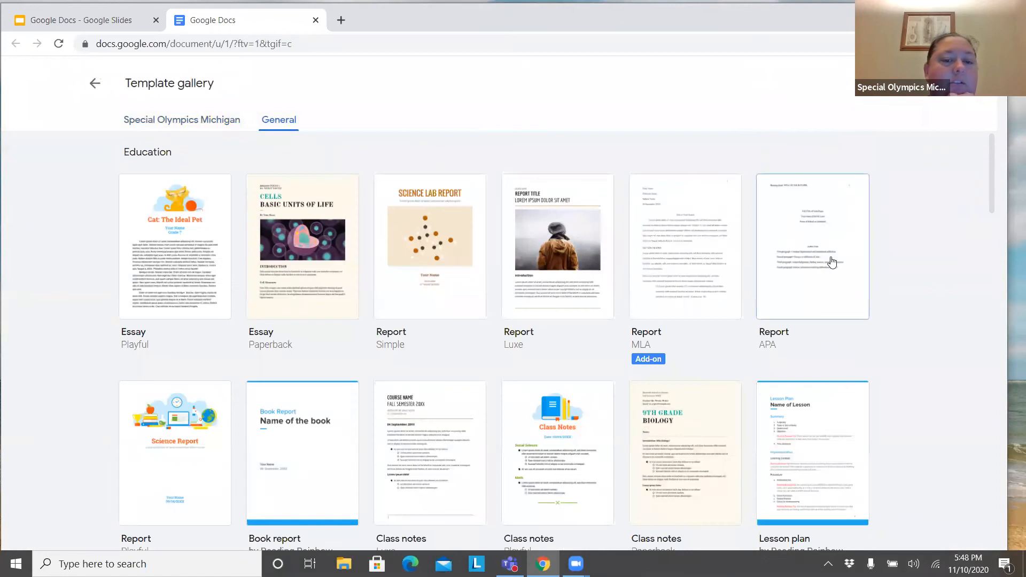
scroll(848, 259, down, 4)
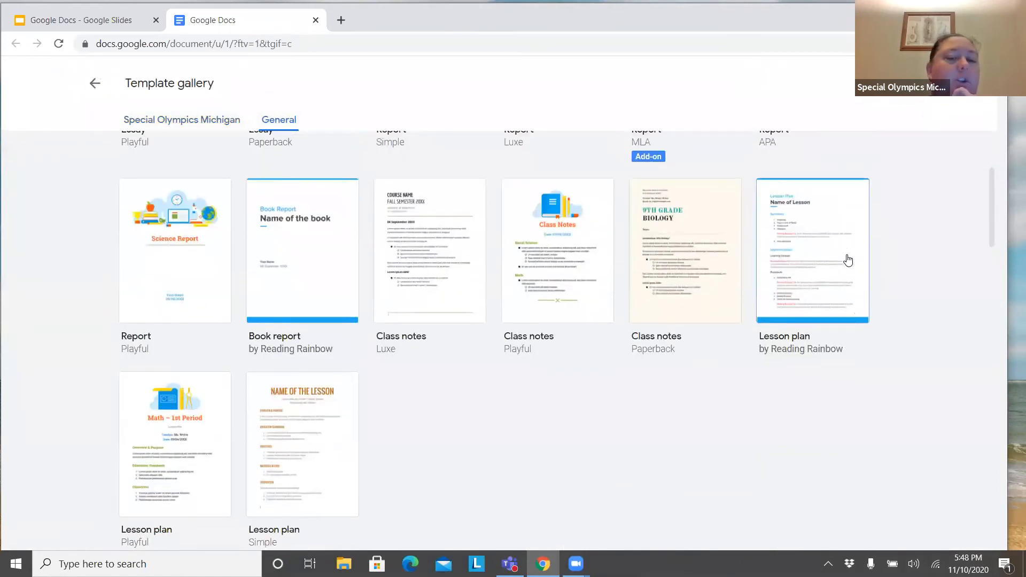
scroll(849, 260, down, 5)
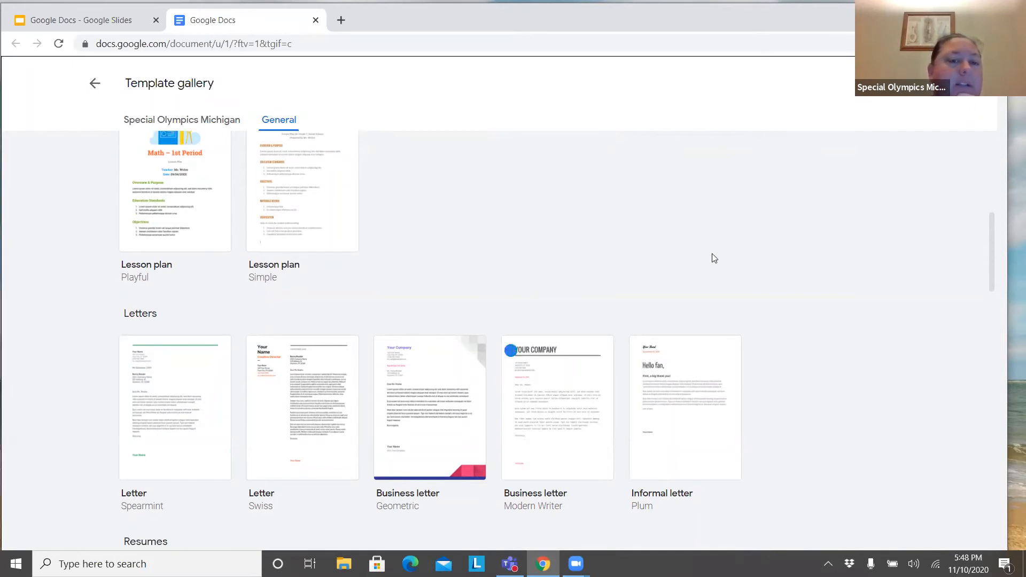
click(257, 421)
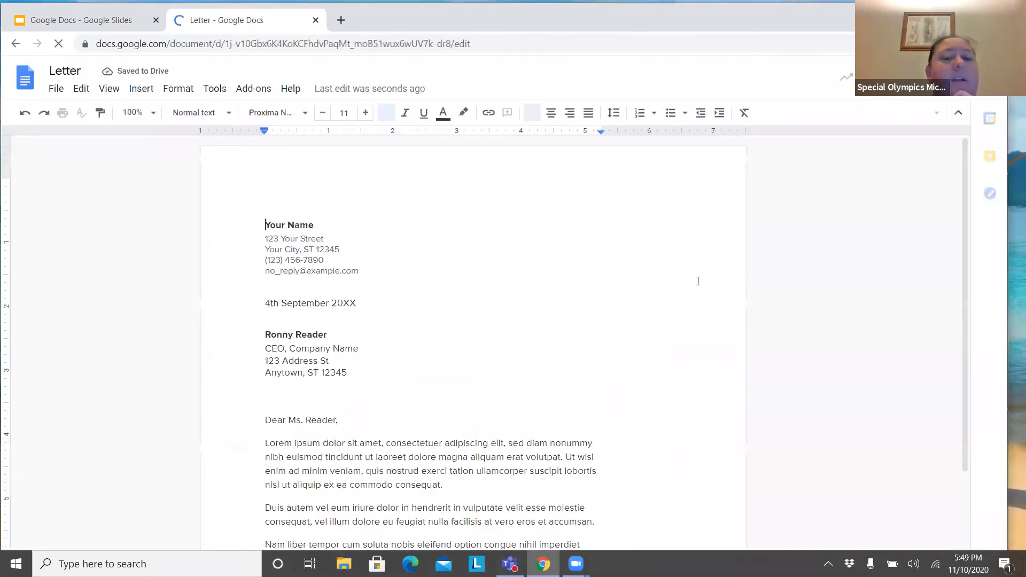
Step: Dismiss the Citations tip and look through the letter template's placeholder content
scroll(679, 288, down, 4)
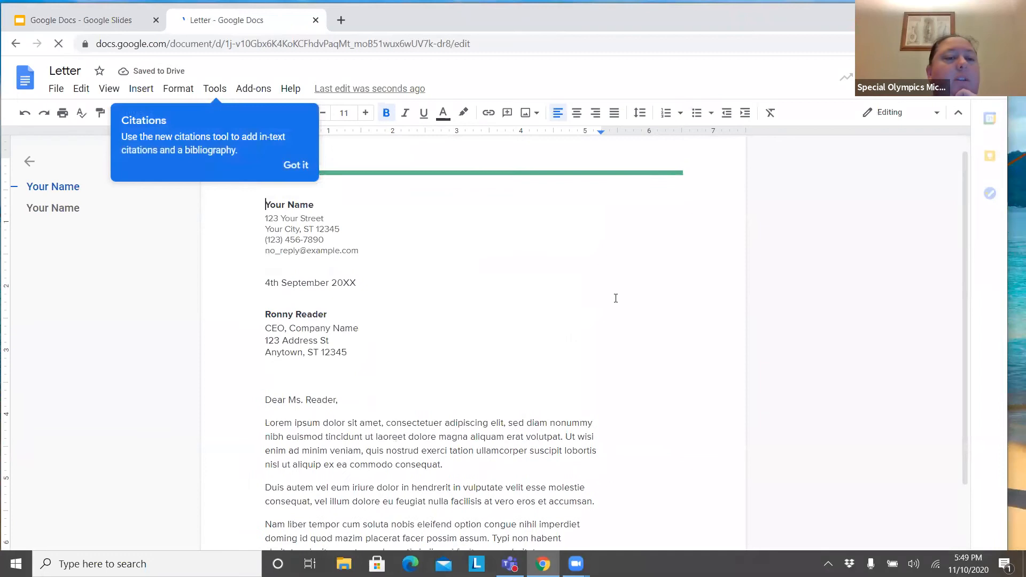
click(295, 166)
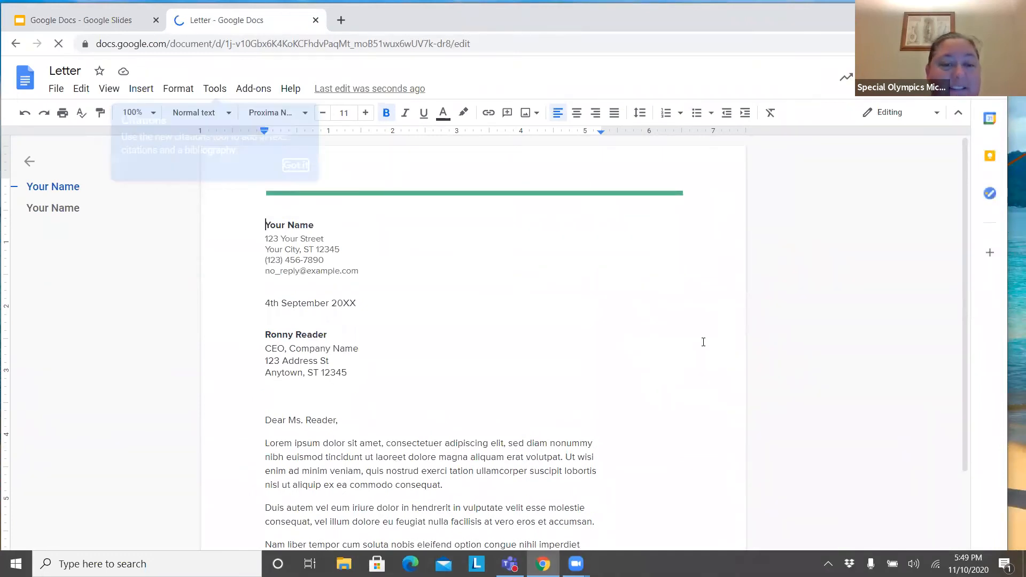
scroll(738, 349, down, 4)
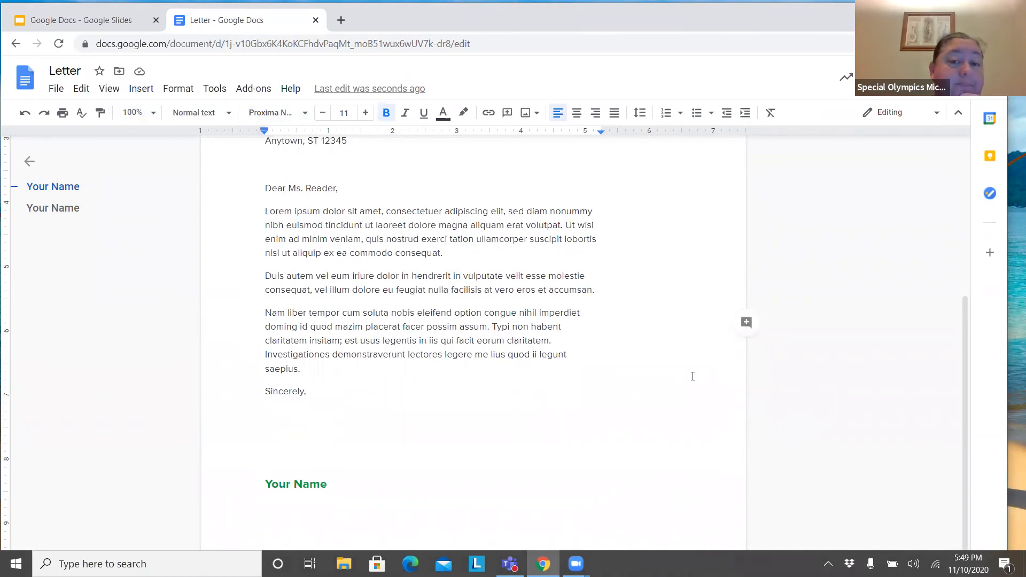
scroll(693, 377, up, 4)
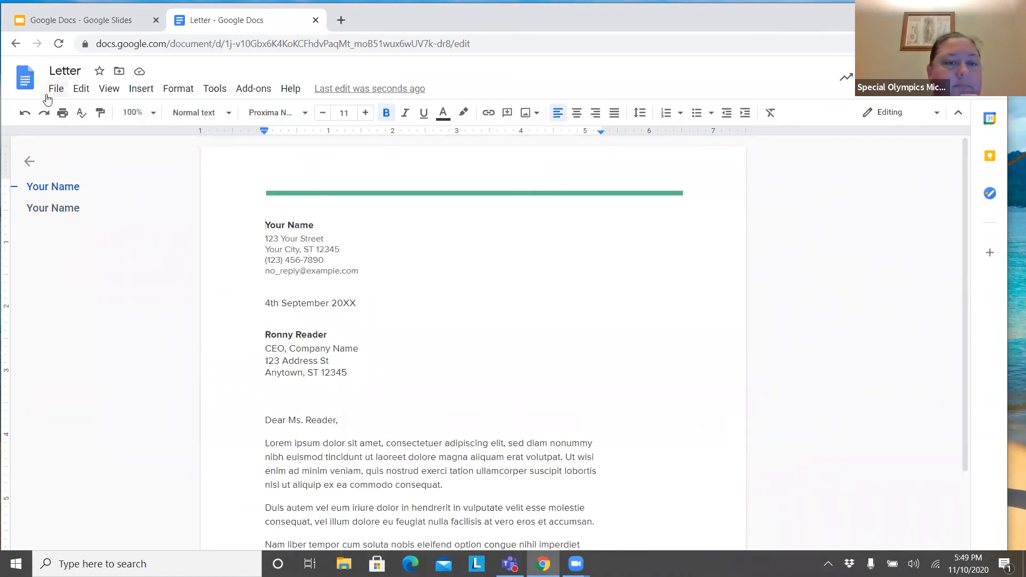
Step: Go back to the Docs home page and create a blank document
click(16, 44)
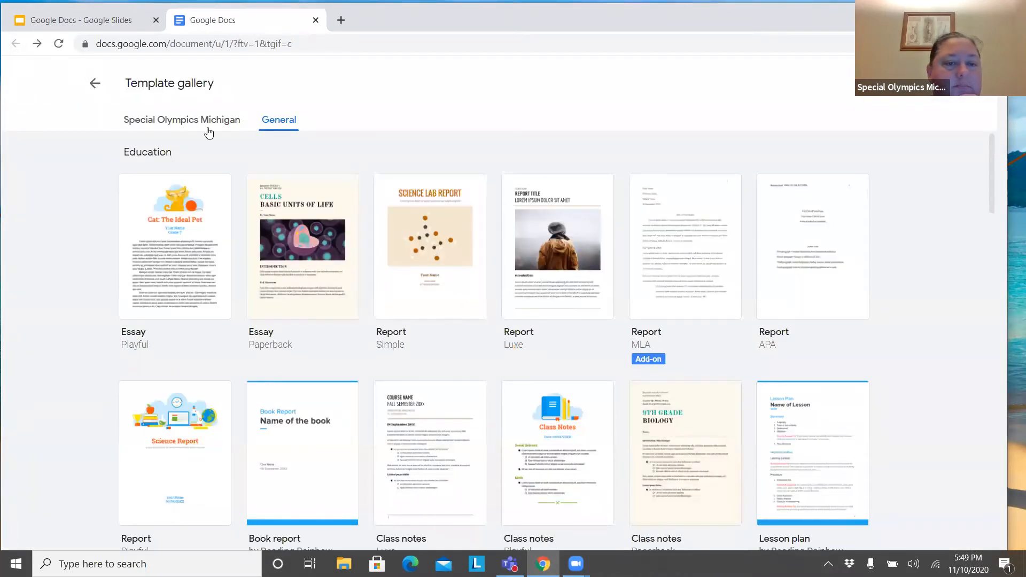
click(95, 83)
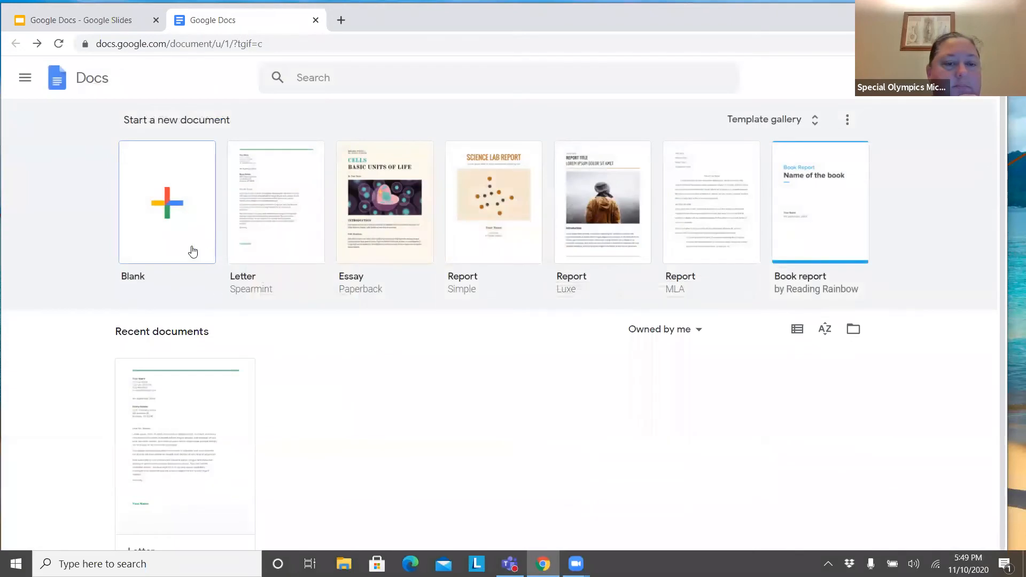
click(181, 168)
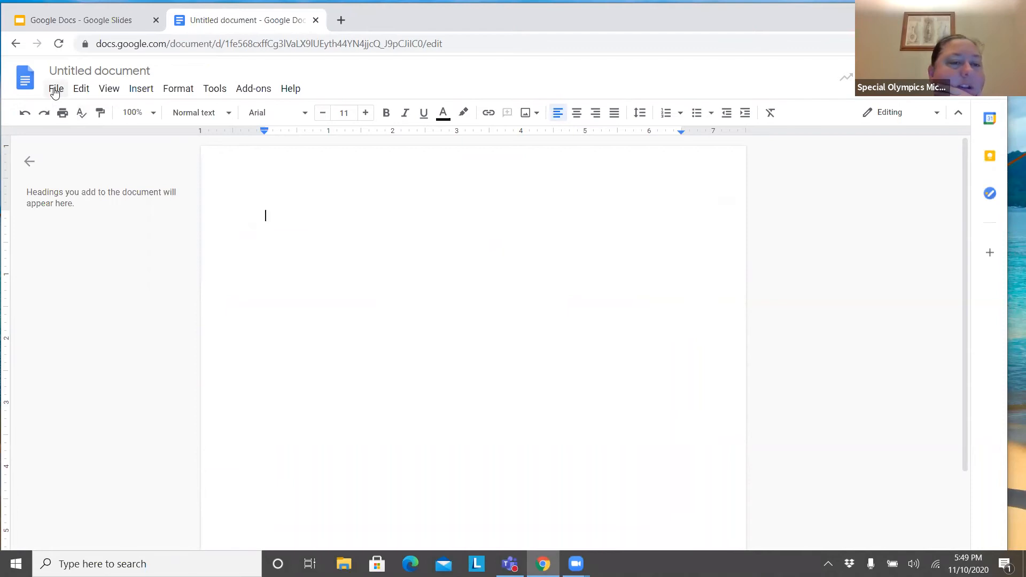
Step: Start sharing the blank document and save it under the name 1
click(150, 71)
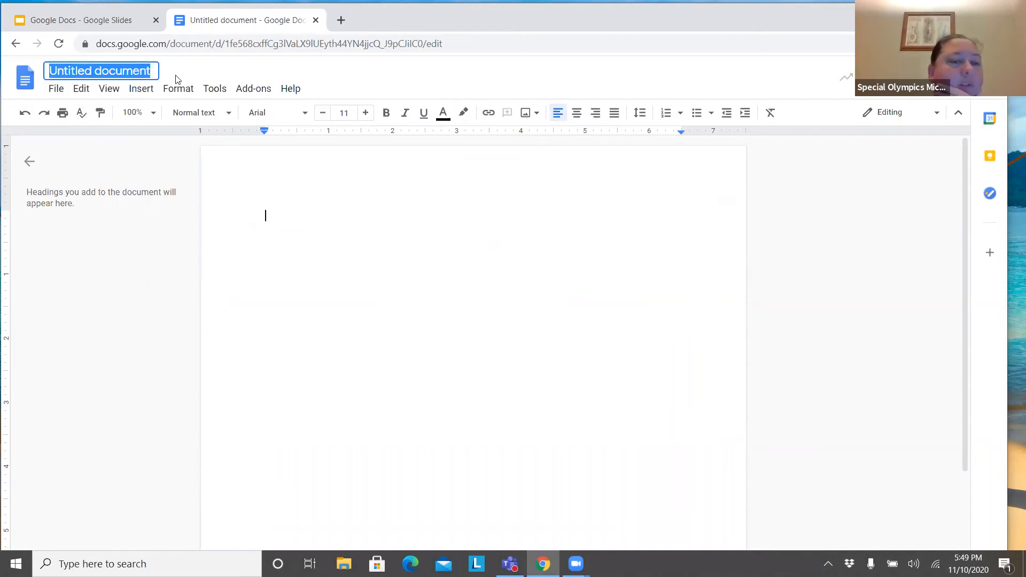
click(84, 148)
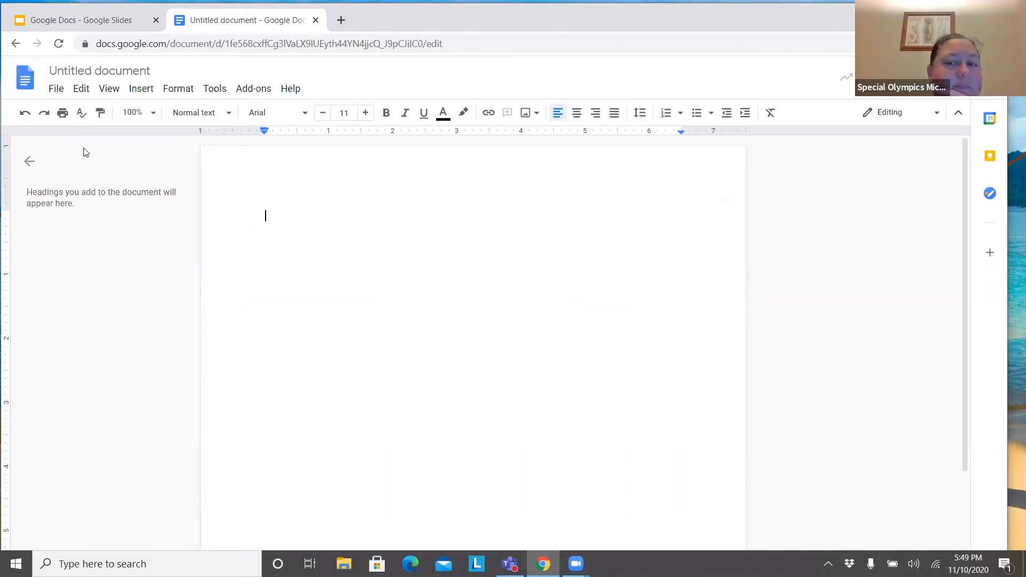
click(56, 89)
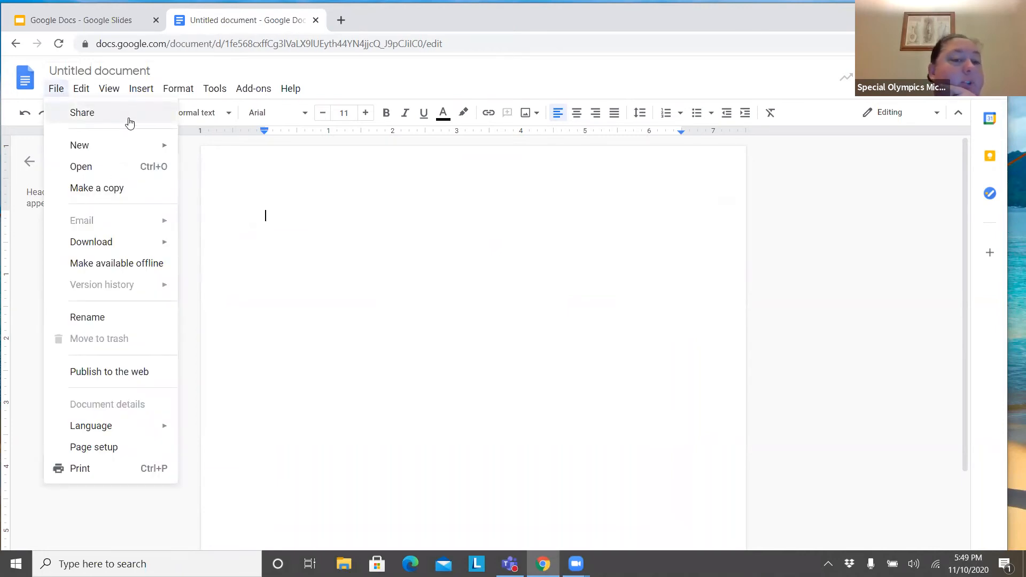
click(130, 117)
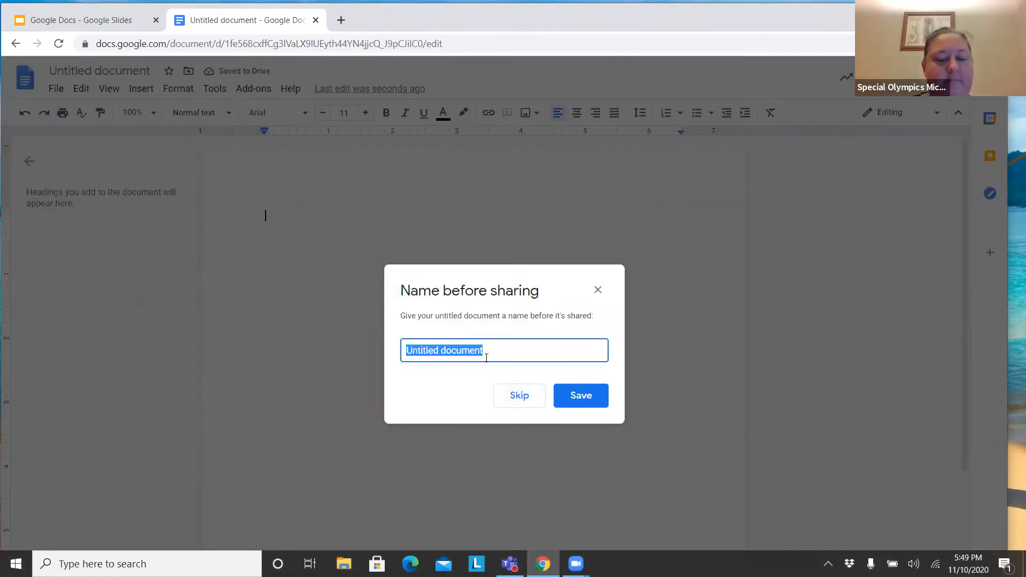
text(1)
click(578, 394)
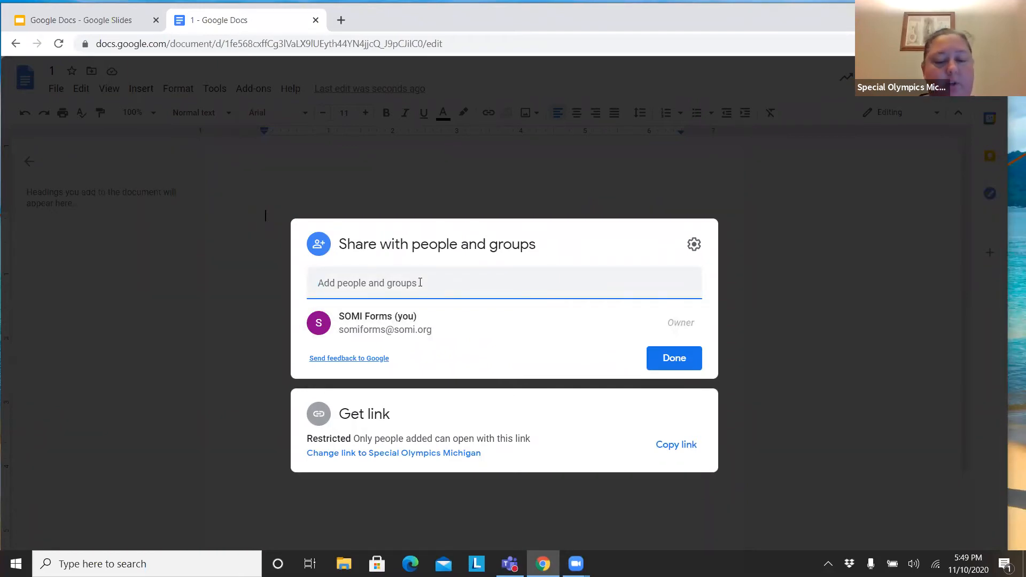
Step: Try to share the document with a suggested contact as Editor, with people notified, and close the sharing dialog
text(ju)
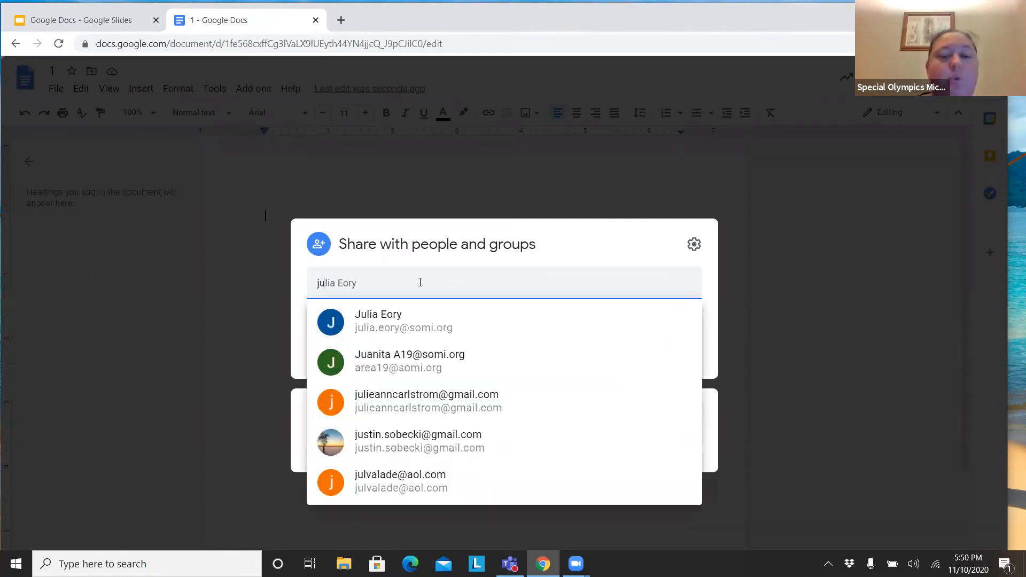
click(421, 328)
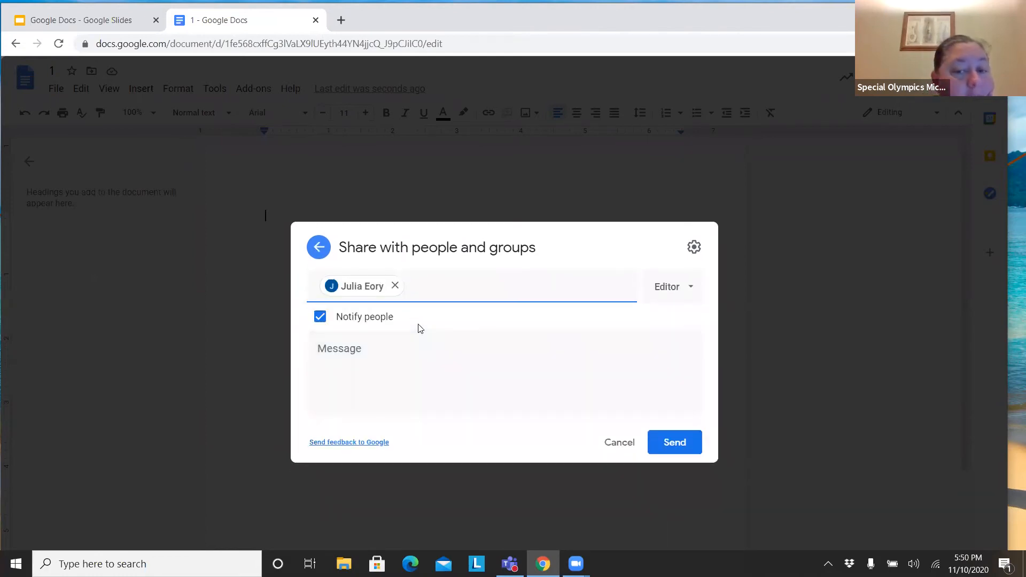
click(692, 292)
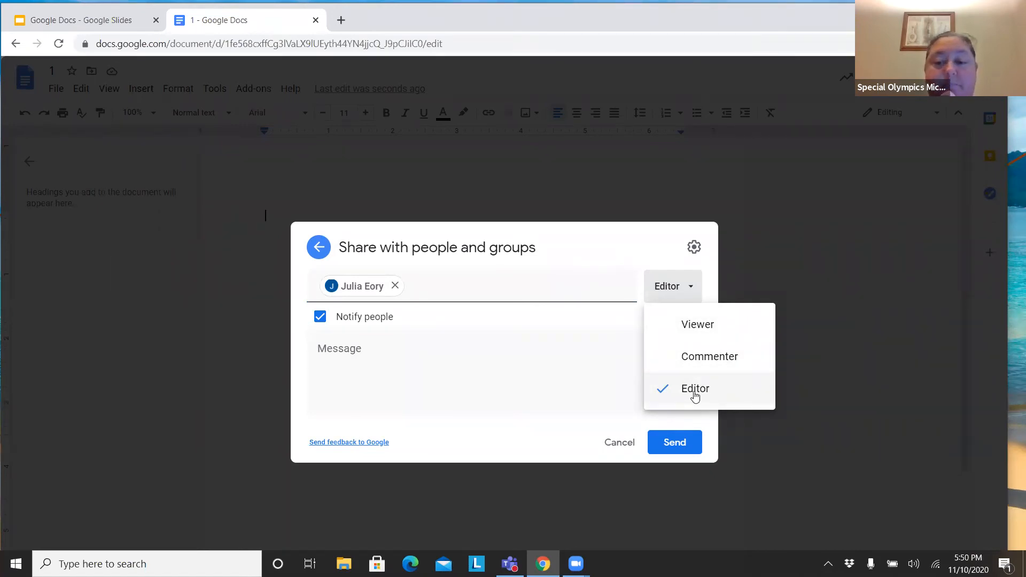
click(695, 394)
click(432, 410)
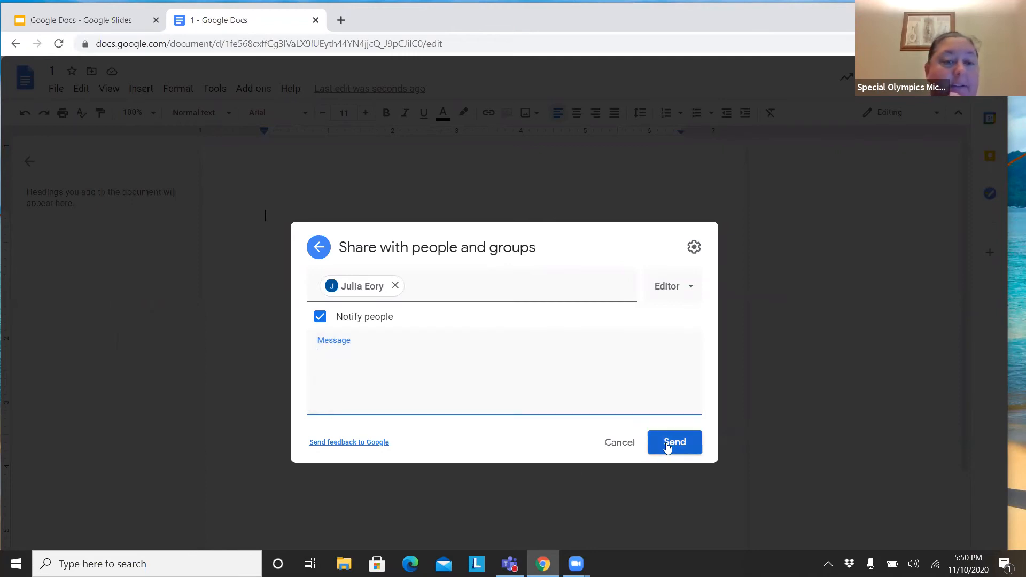
click(632, 446)
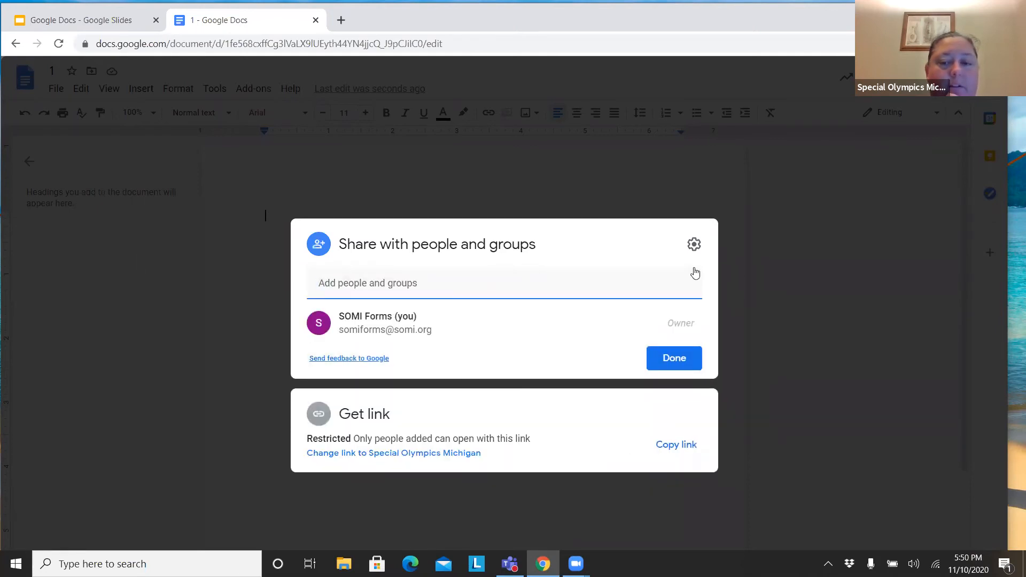
click(675, 357)
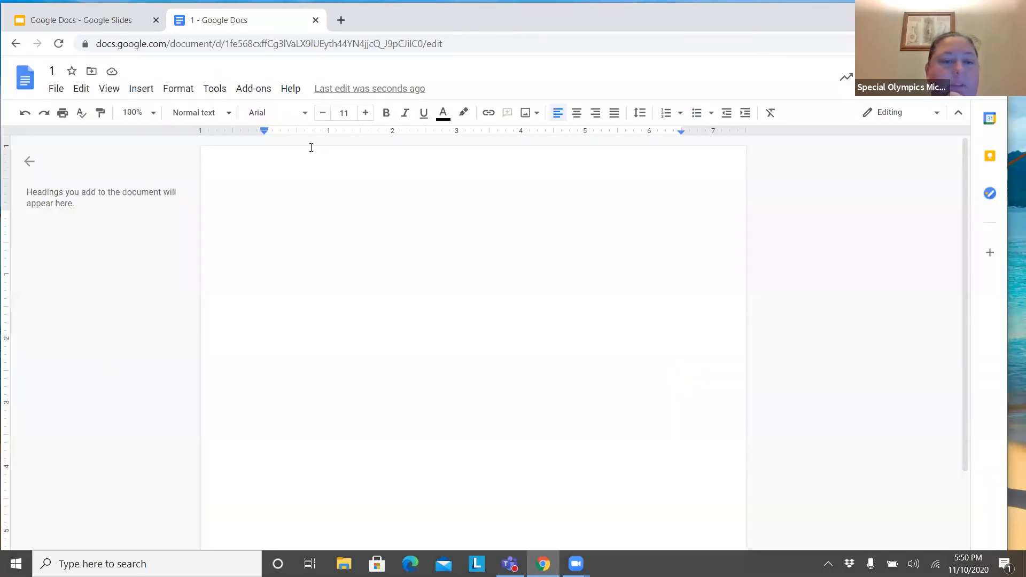
Step: Examine the options for copying the document, including the destination folder choices, and cancel the copy
click(56, 89)
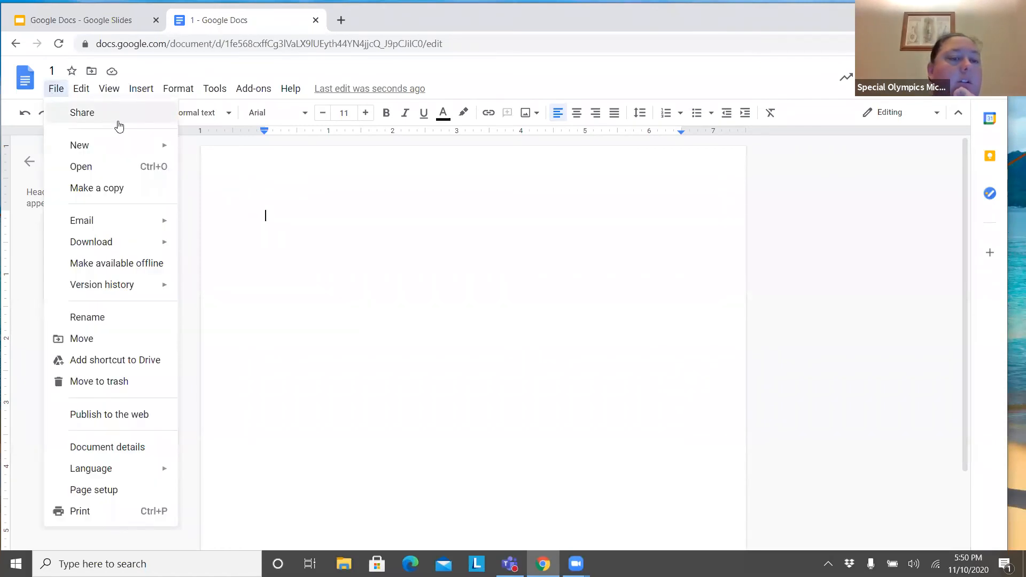
click(118, 190)
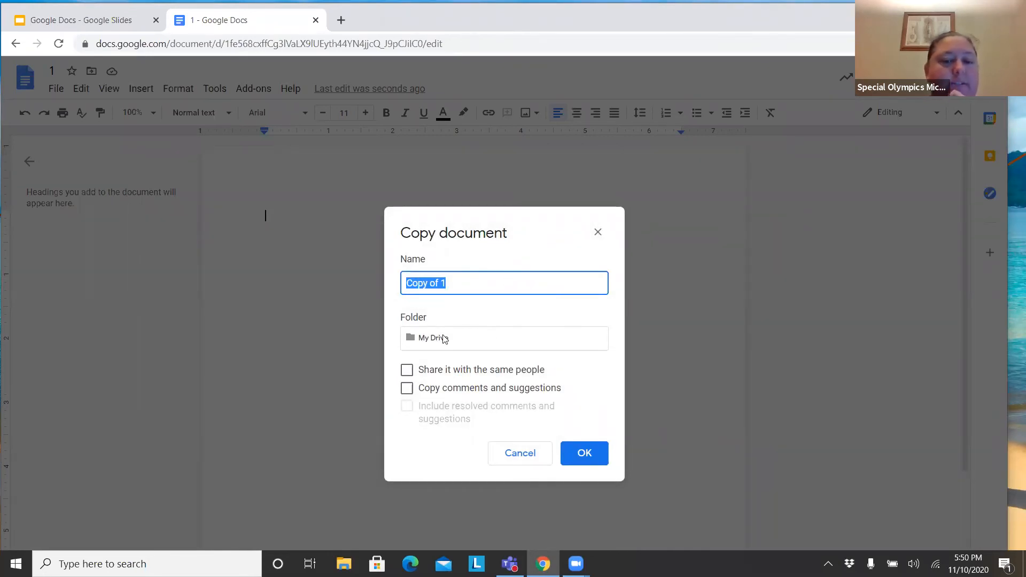
click(479, 341)
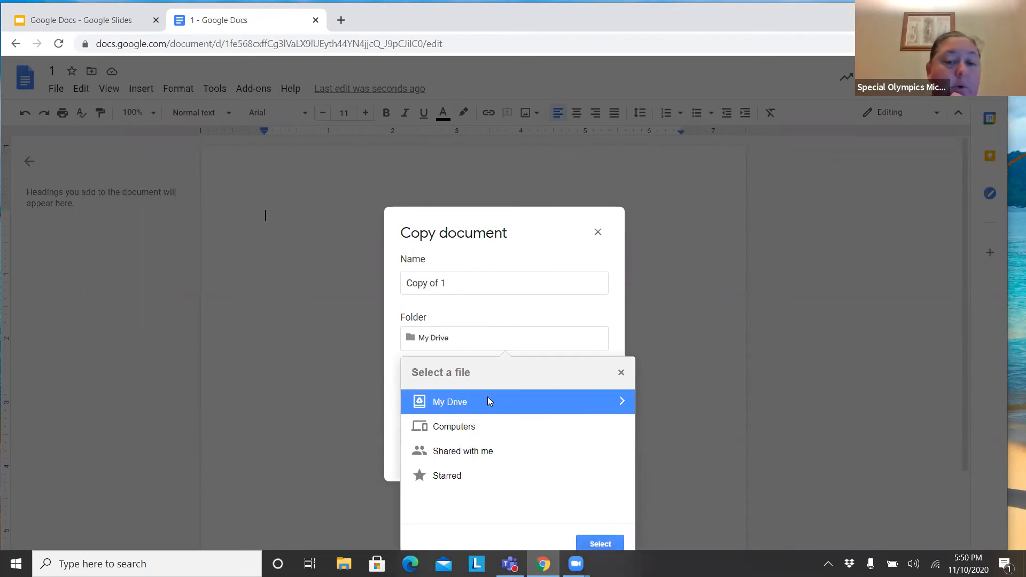
click(658, 342)
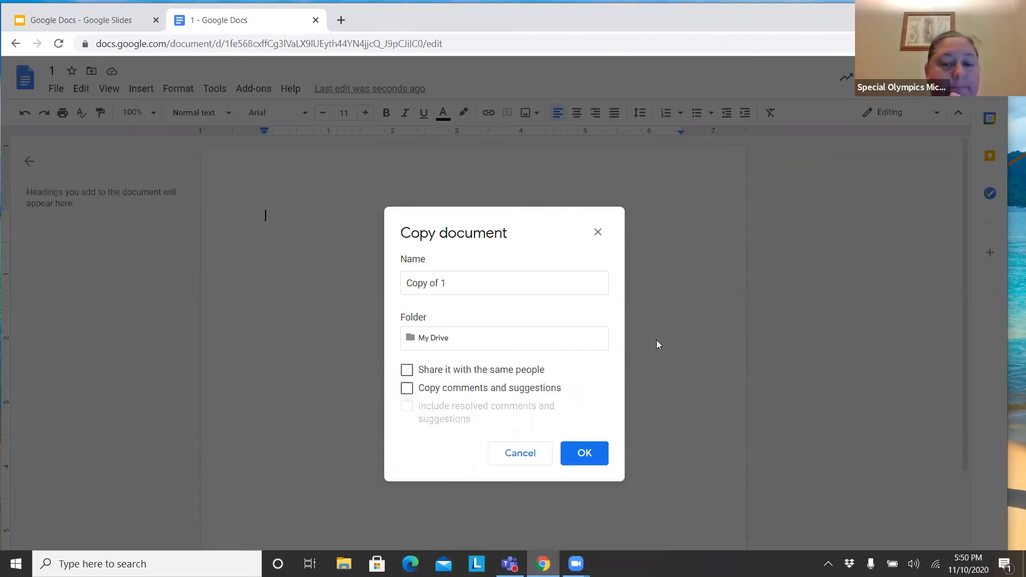
click(539, 457)
Step: Examine the document's emailing, download and version history options and its Drive destination folders, and close the folder picker without moving it
click(56, 89)
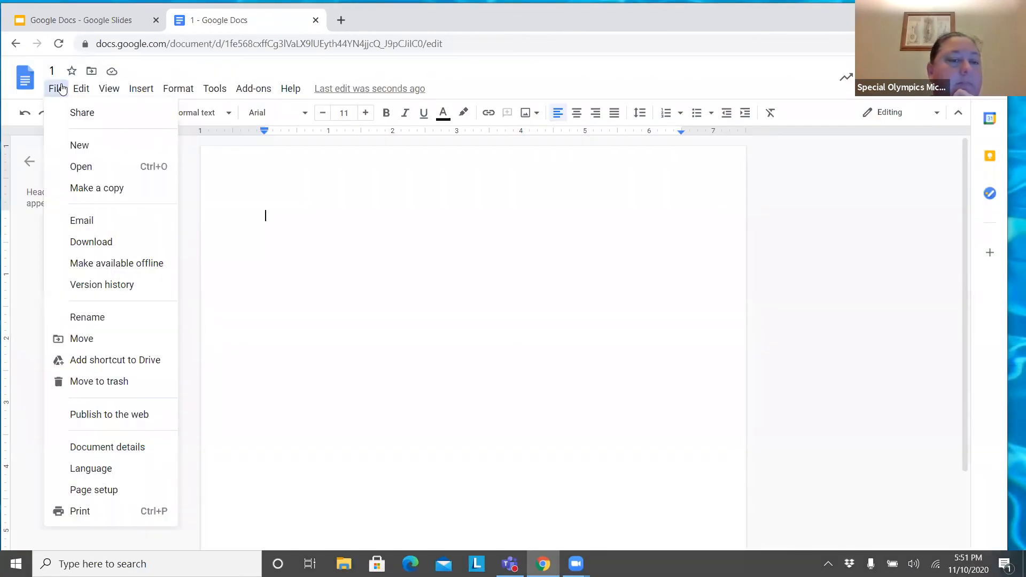
mouse_move(132, 226)
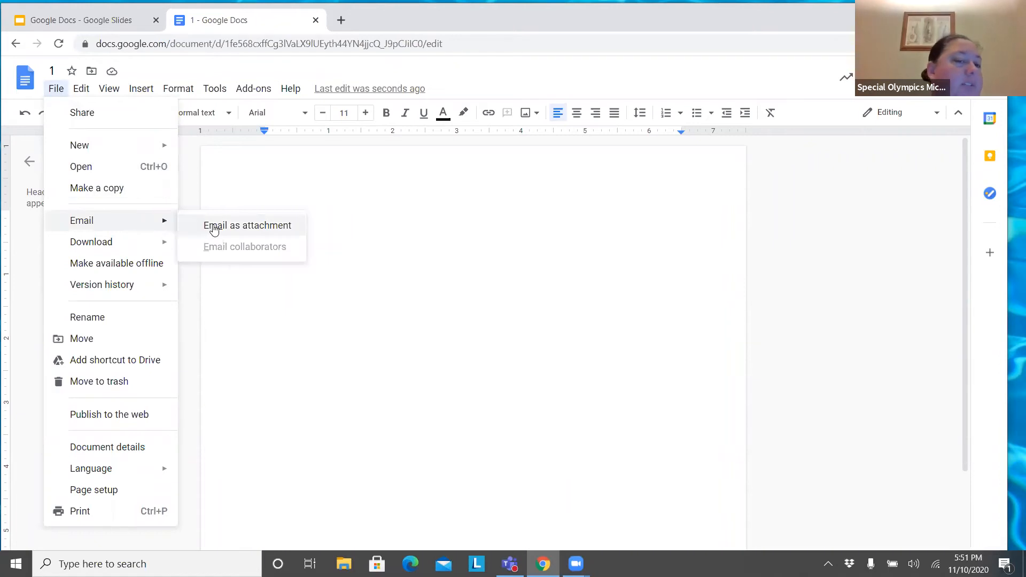
mouse_move(163, 244)
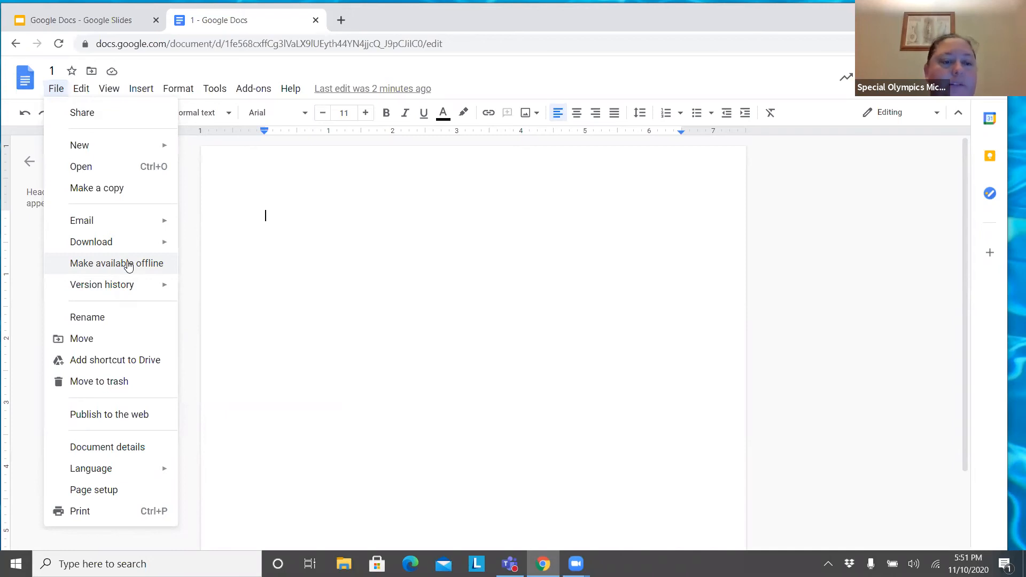
mouse_move(148, 289)
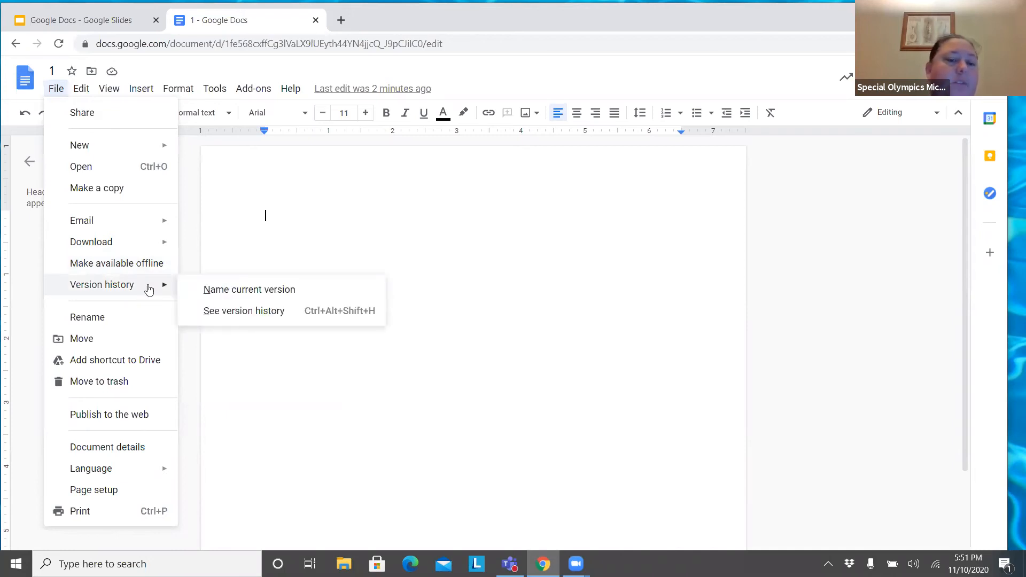
click(120, 339)
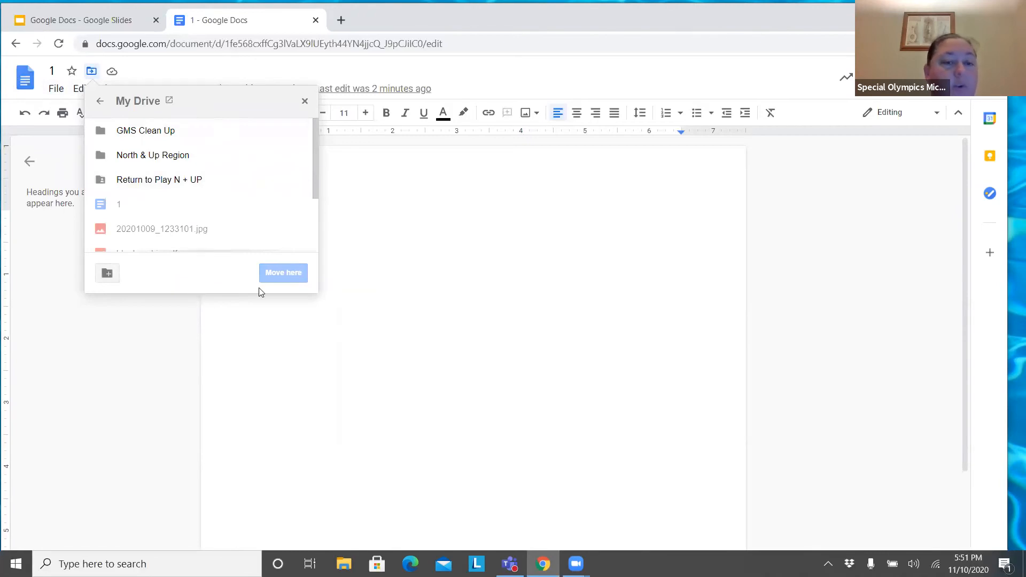
click(304, 102)
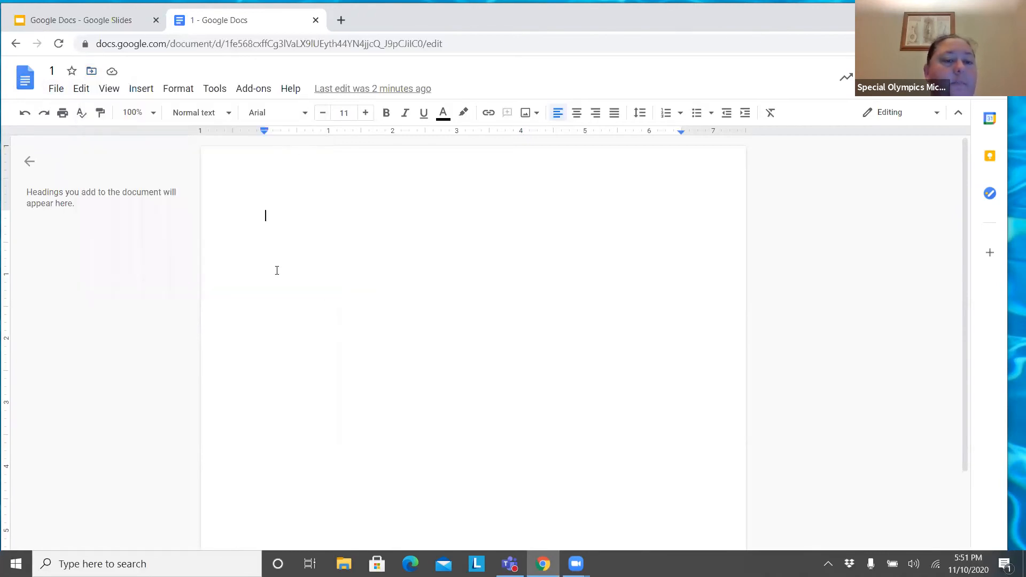
Step: Look over the remaining file commands down to printing, and the editing commands such as undo, paste and find and replace
click(56, 89)
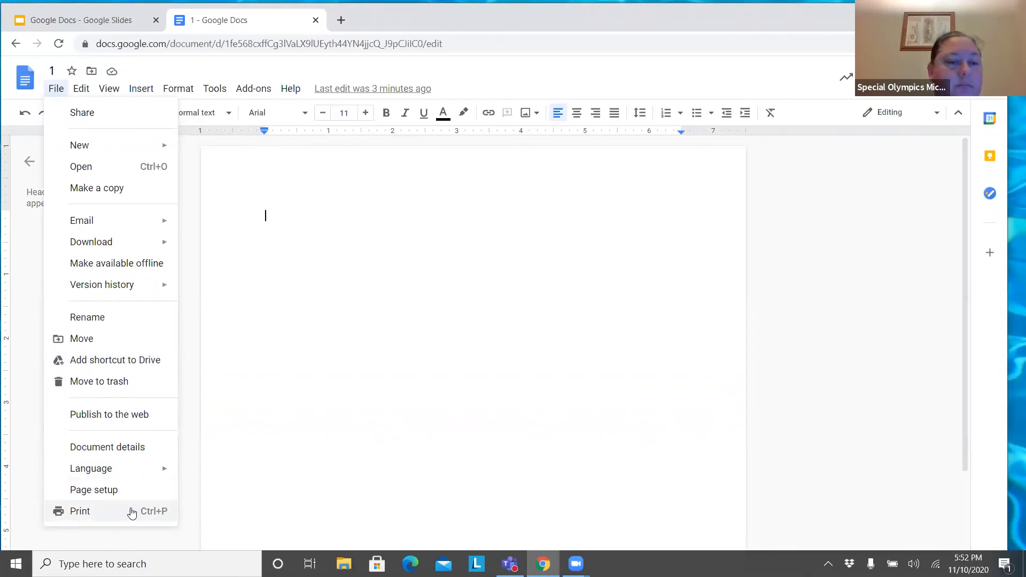
click(195, 169)
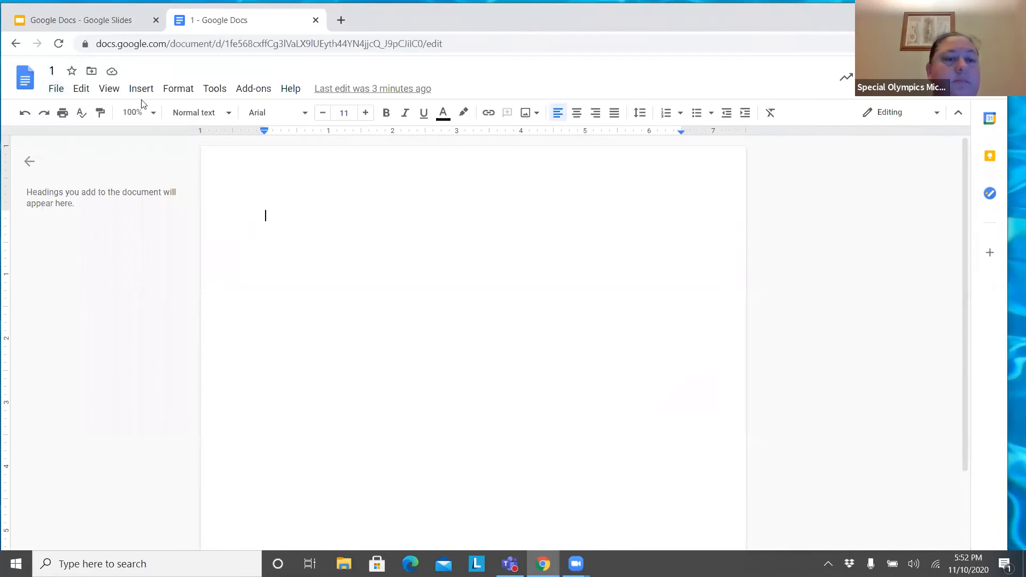
click(82, 88)
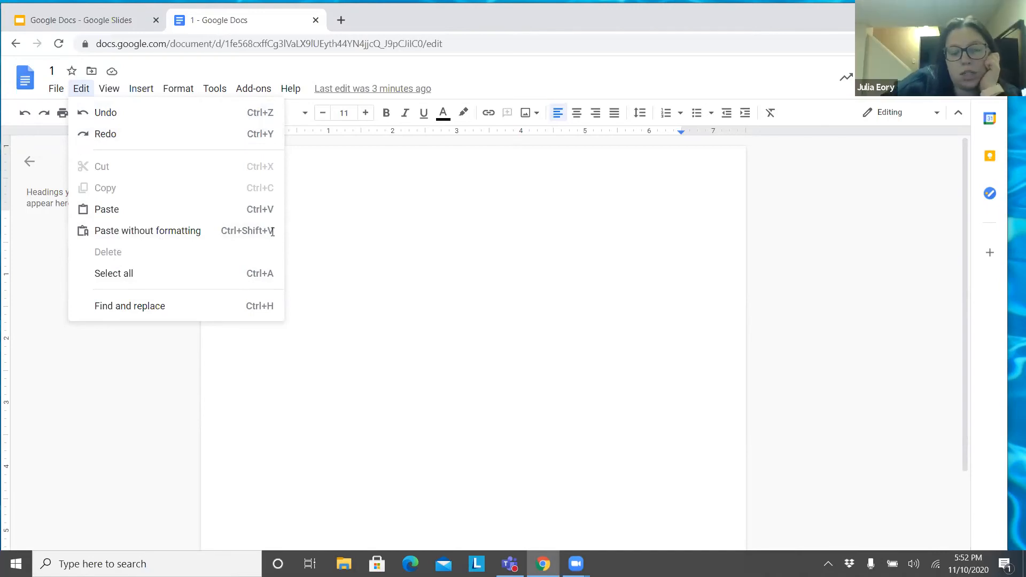
Step: Write "Hi All" in the blank document, followed by "Thanks for joining" in red text on the same line
click(319, 202)
text(Hi )
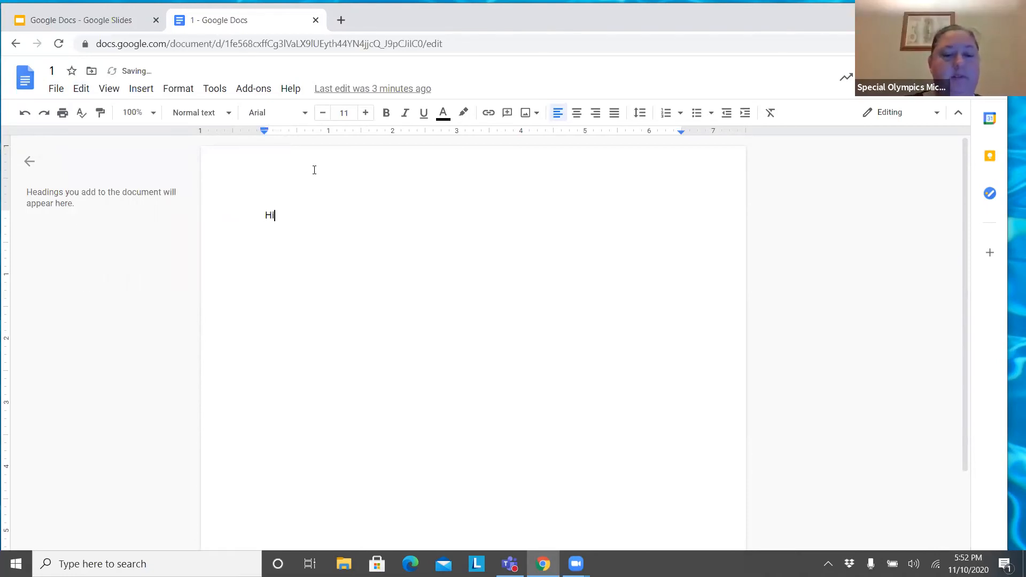
text(All)
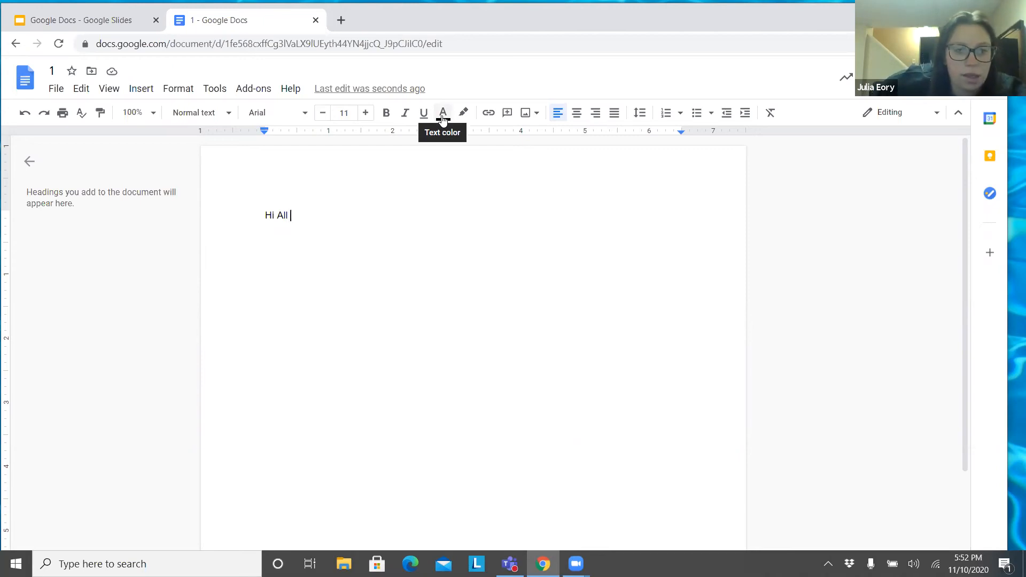
click(443, 114)
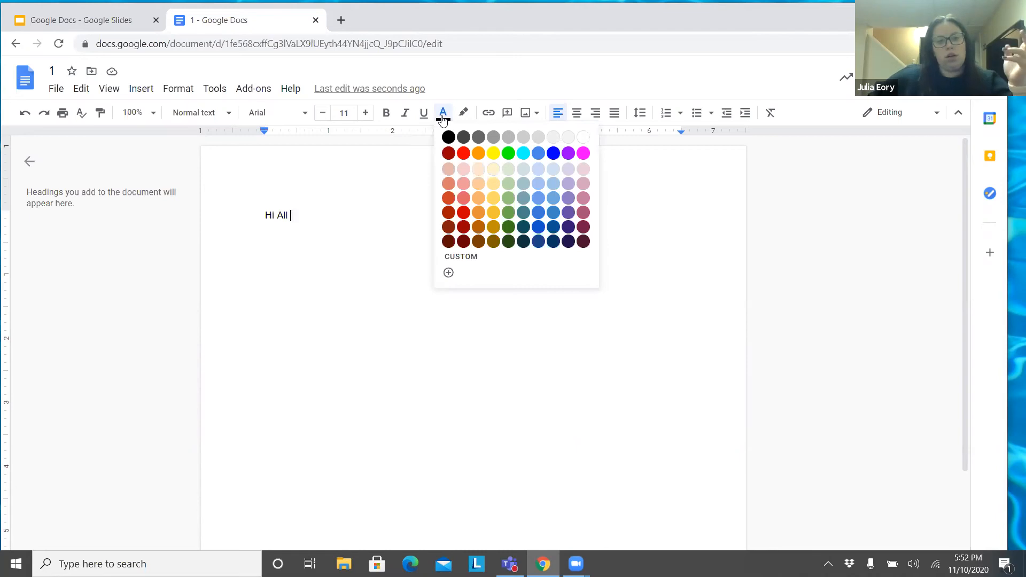
click(463, 153)
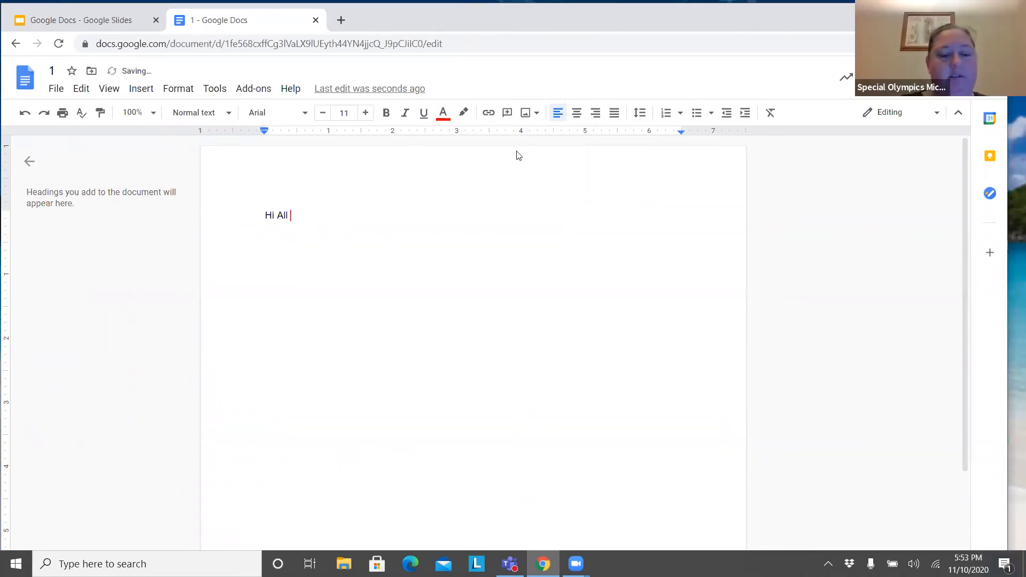
text(Thanks)
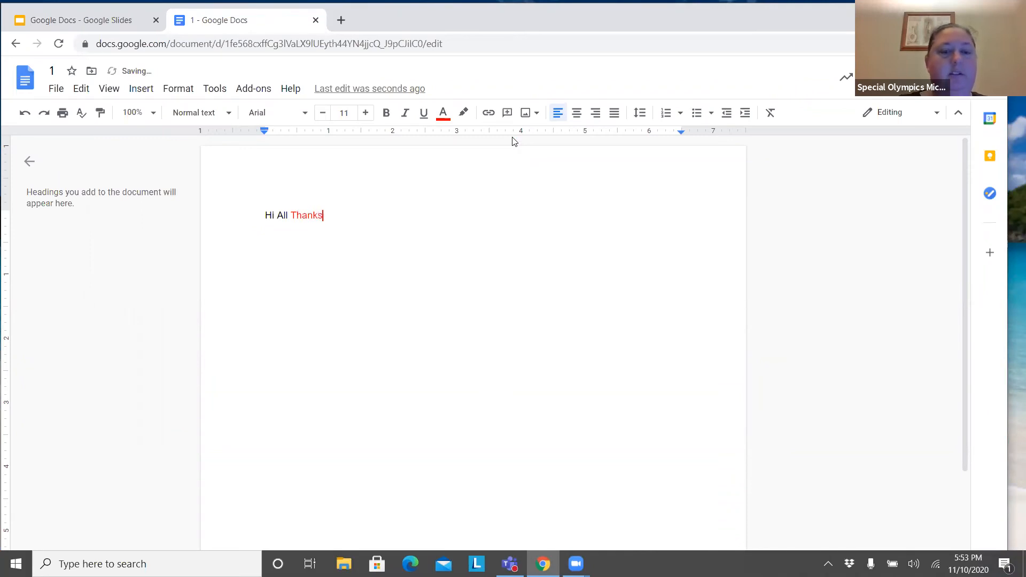
text( for joining)
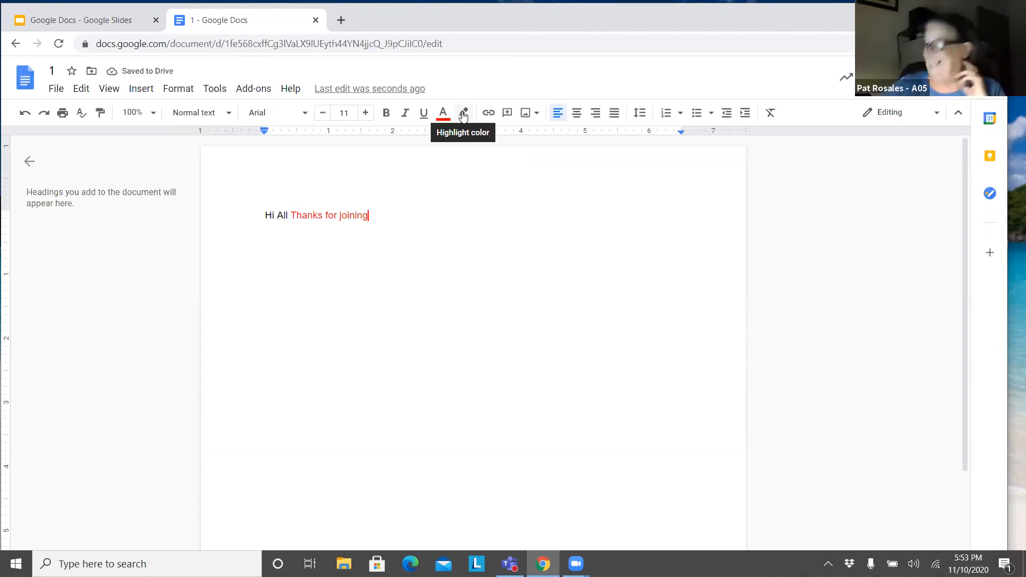
Step: Highlight the whole line "Hi All Thanks for joining" in yellow
click(463, 115)
click(512, 176)
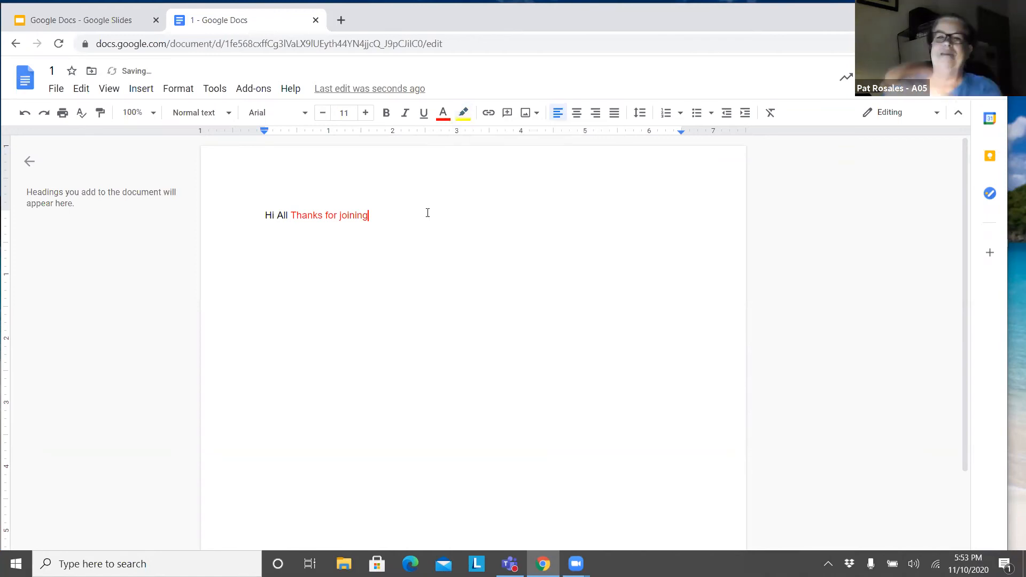
drag(380, 215, 241, 217)
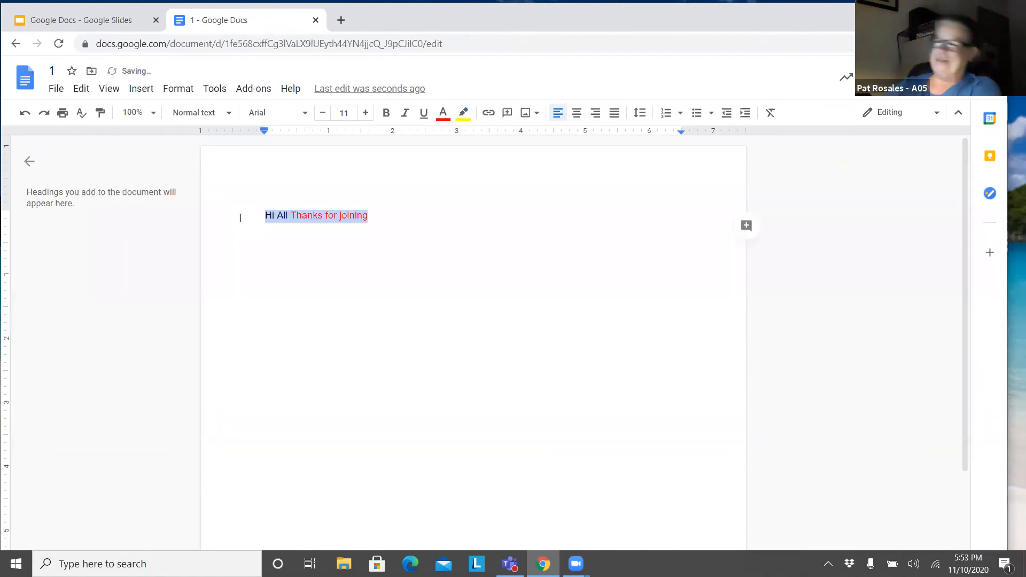
click(463, 113)
click(519, 177)
click(513, 325)
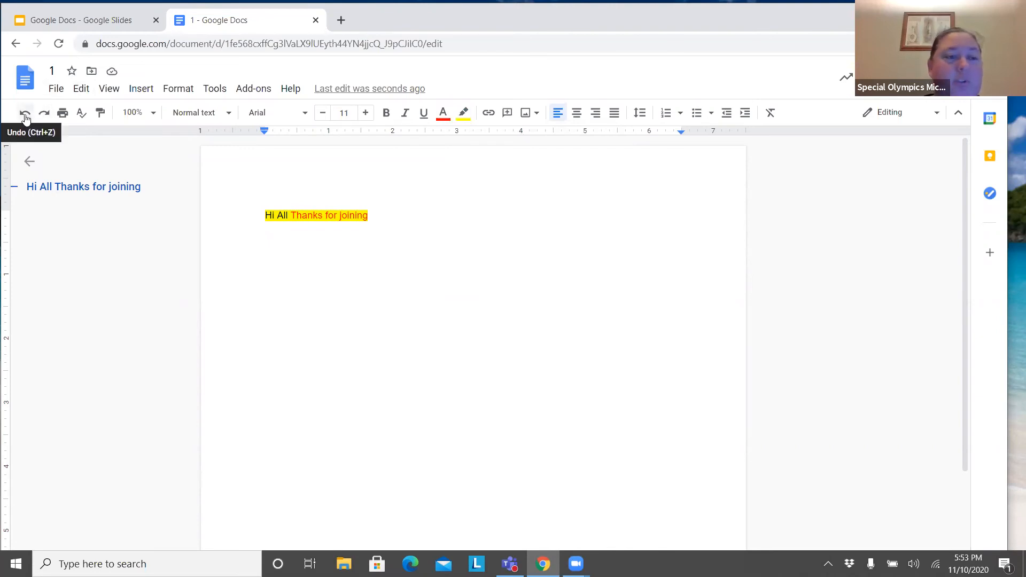
Step: Undo the yellow highlight and the last typed word, and redo both changes
click(26, 114)
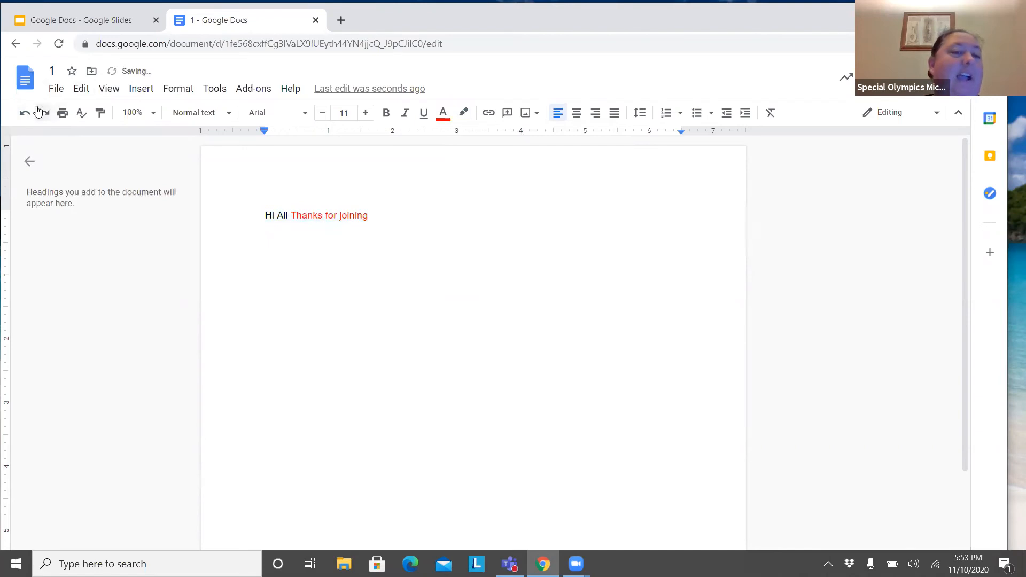
click(21, 114)
click(21, 113)
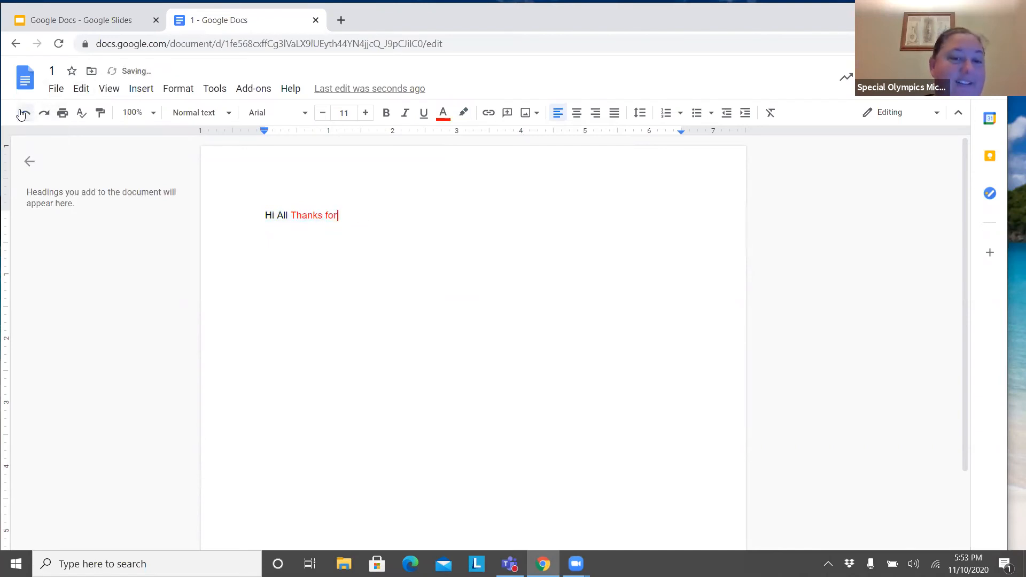
click(46, 117)
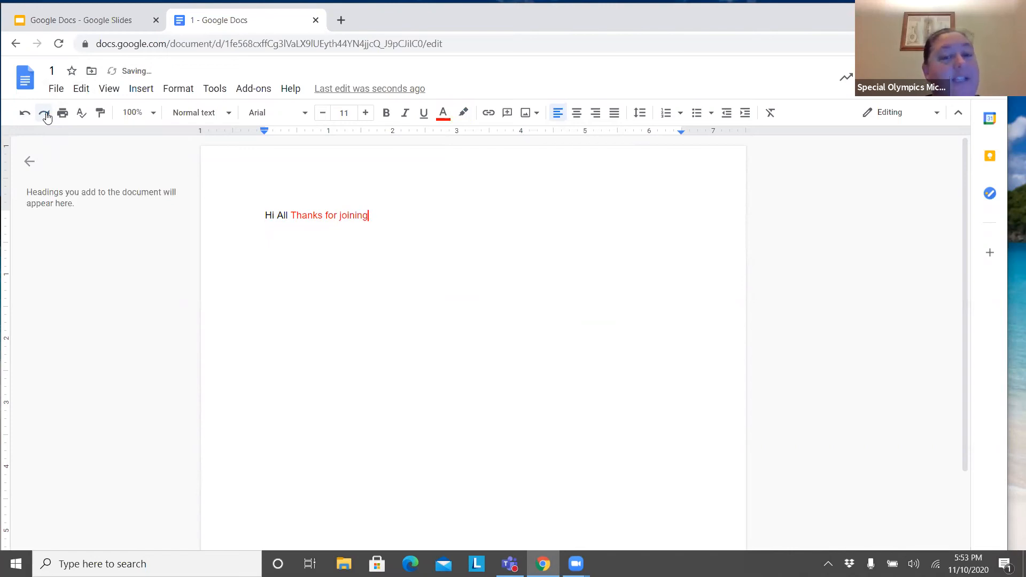
click(47, 117)
click(468, 341)
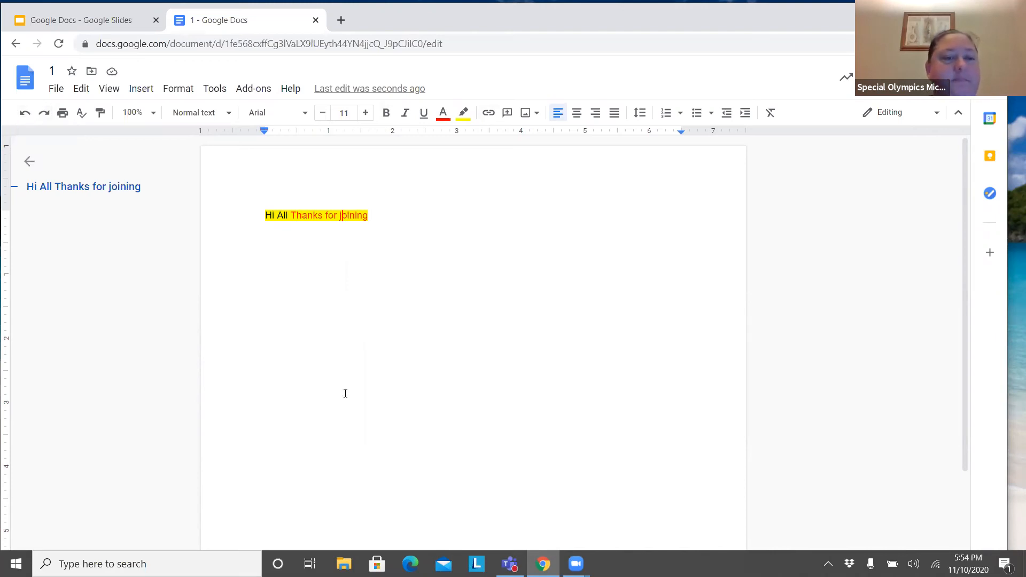
Step: Examine the document's view options, including print layout, mode, ruler, document outline and full screen
click(110, 89)
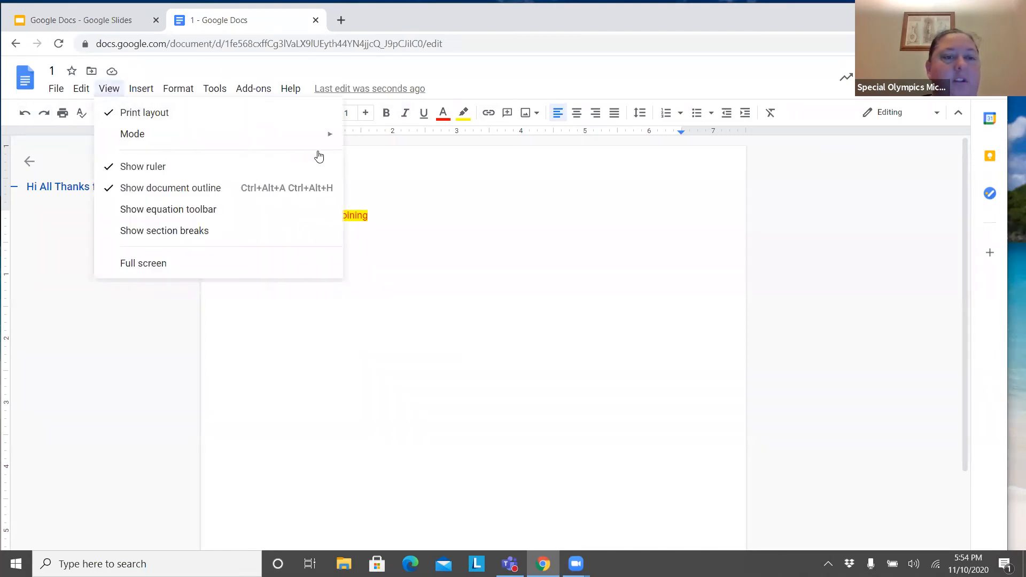
mouse_move(215, 89)
mouse_move(110, 89)
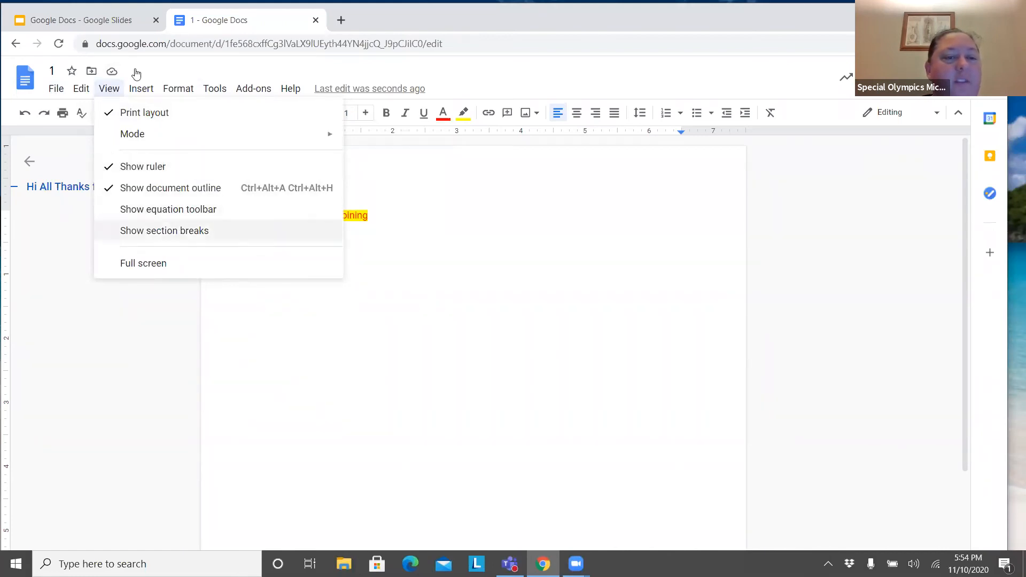
mouse_move(178, 89)
click(110, 89)
click(112, 90)
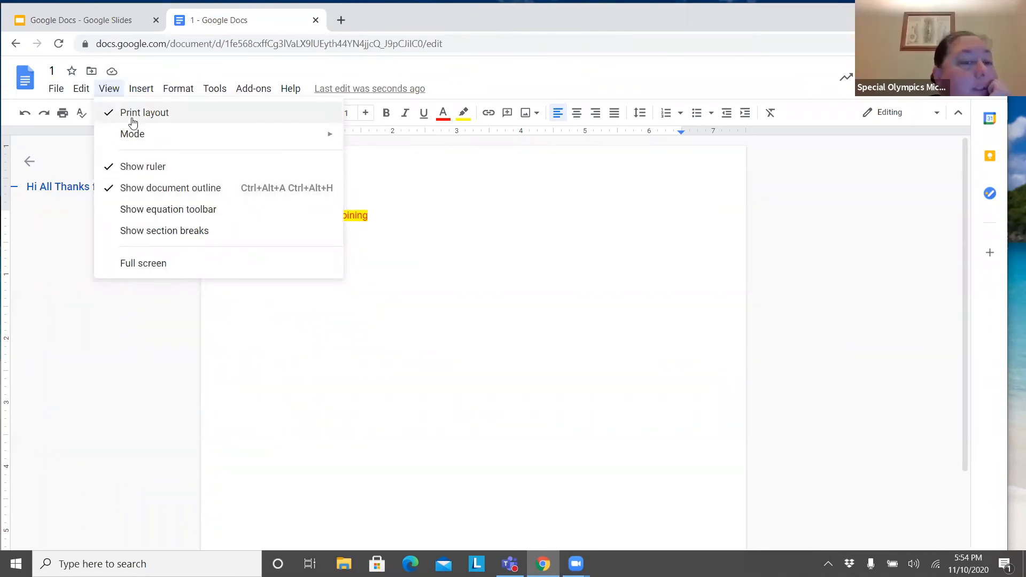
mouse_move(135, 132)
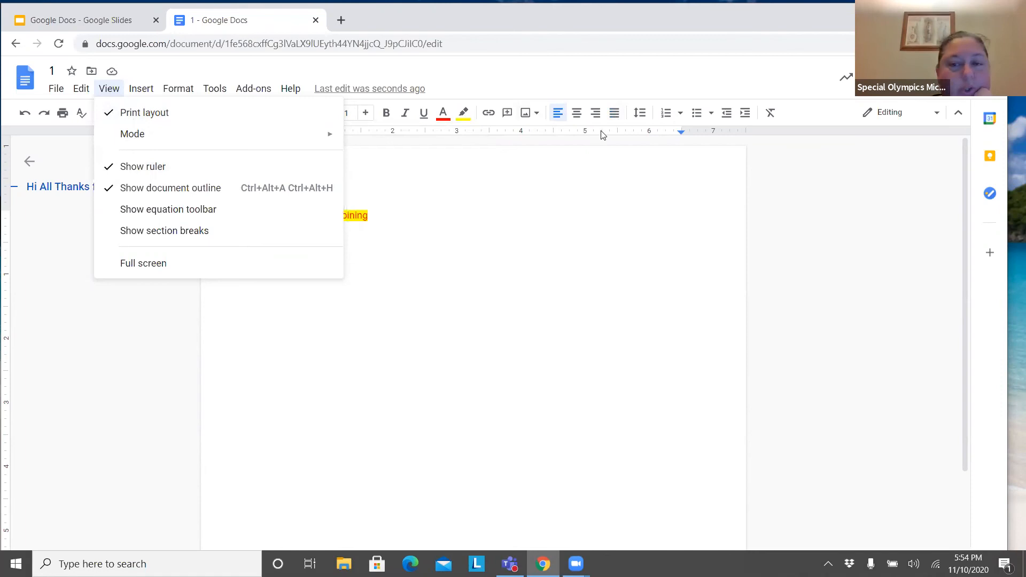
Step: Hide the document's ruler and show it again
click(204, 166)
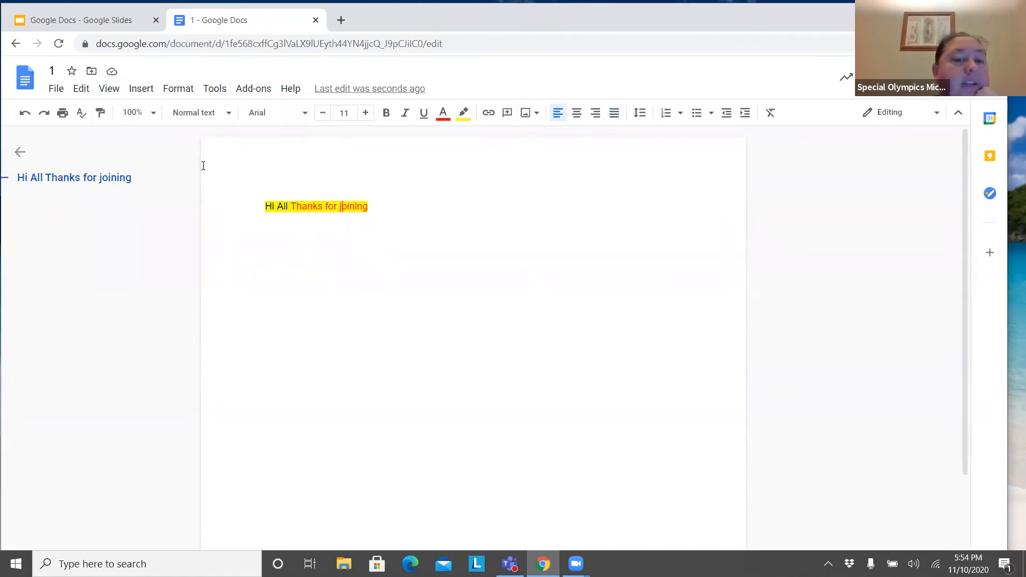
click(113, 94)
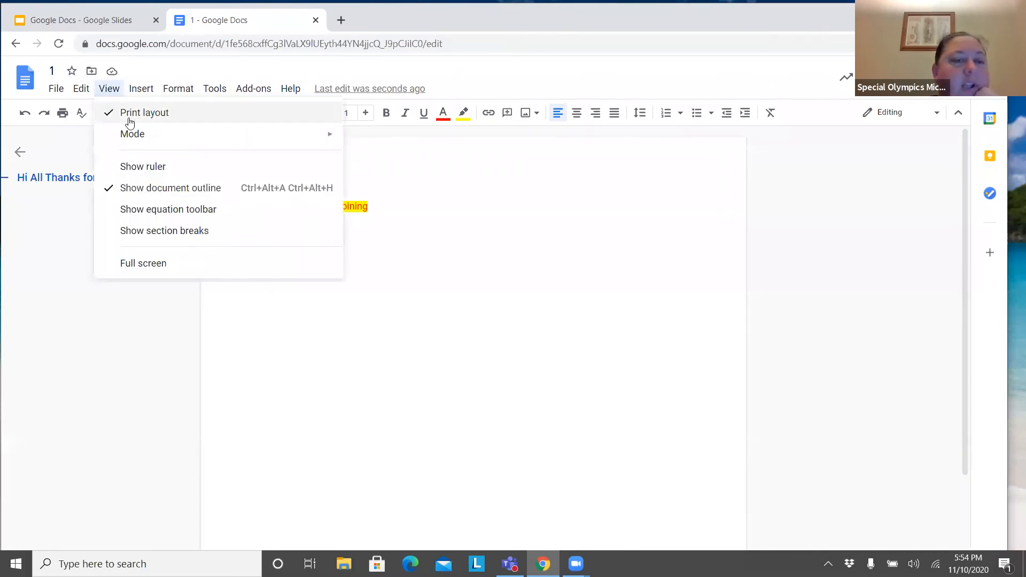
click(150, 172)
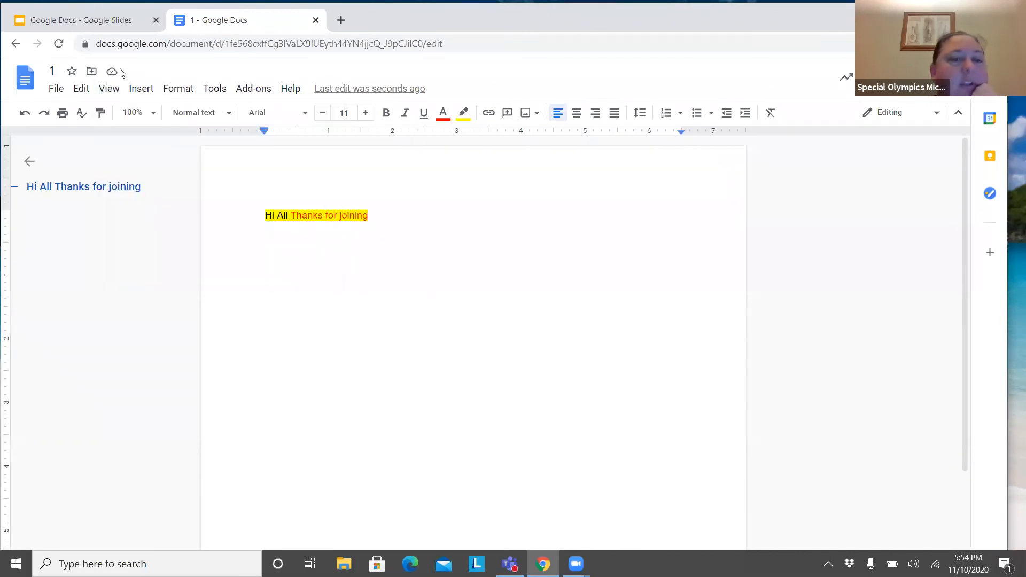
Step: Look over the image, table and drawing insertion options, and insert a bar chart at the cursor in the highlighted line
click(147, 92)
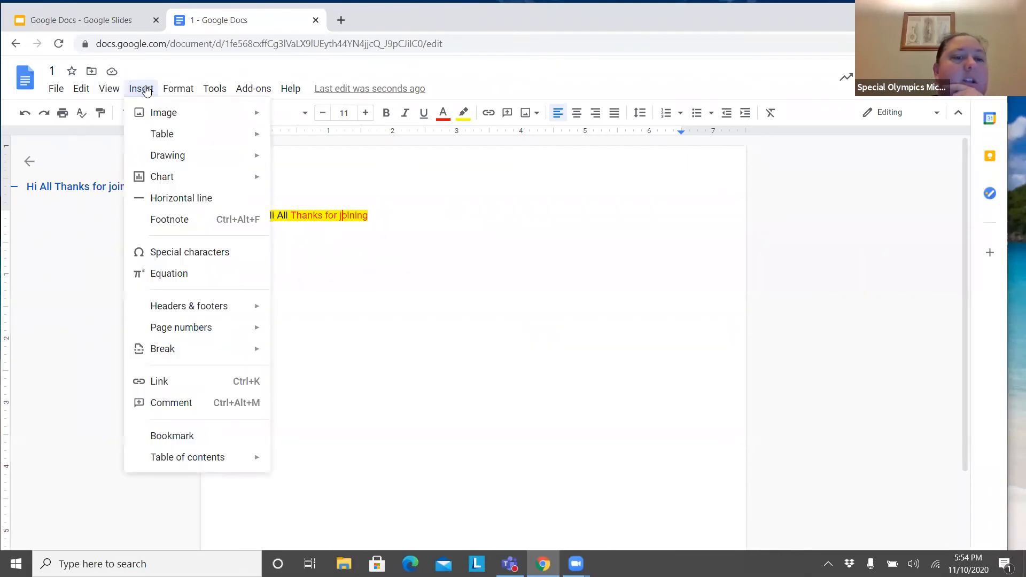
mouse_move(171, 123)
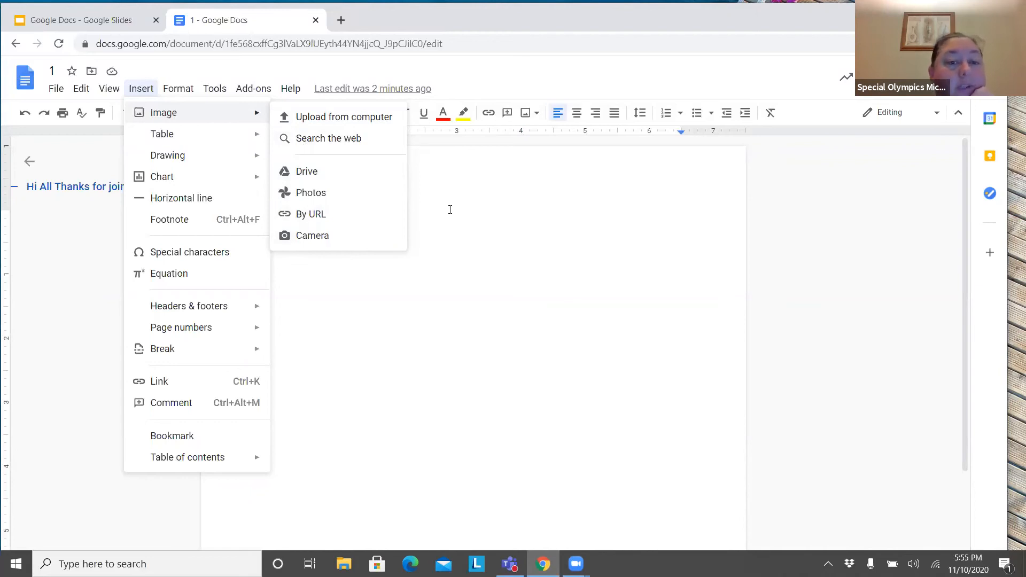
mouse_move(211, 166)
mouse_move(218, 144)
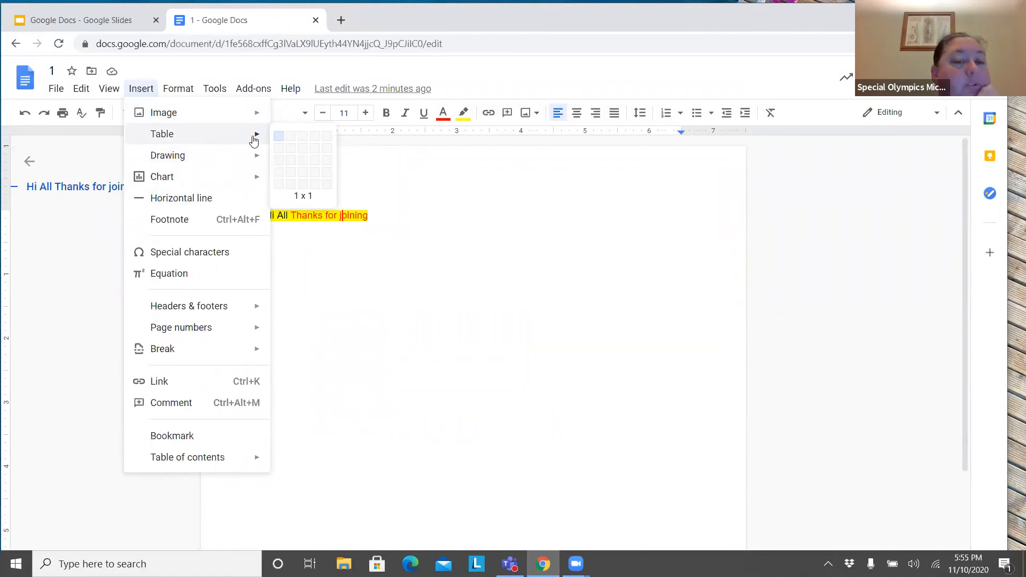
mouse_move(257, 159)
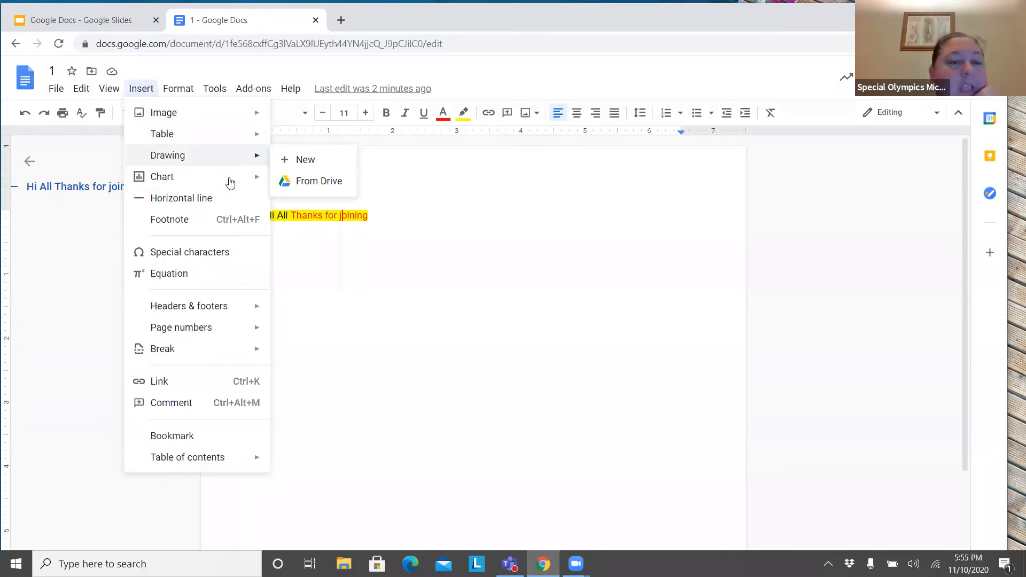
mouse_move(230, 183)
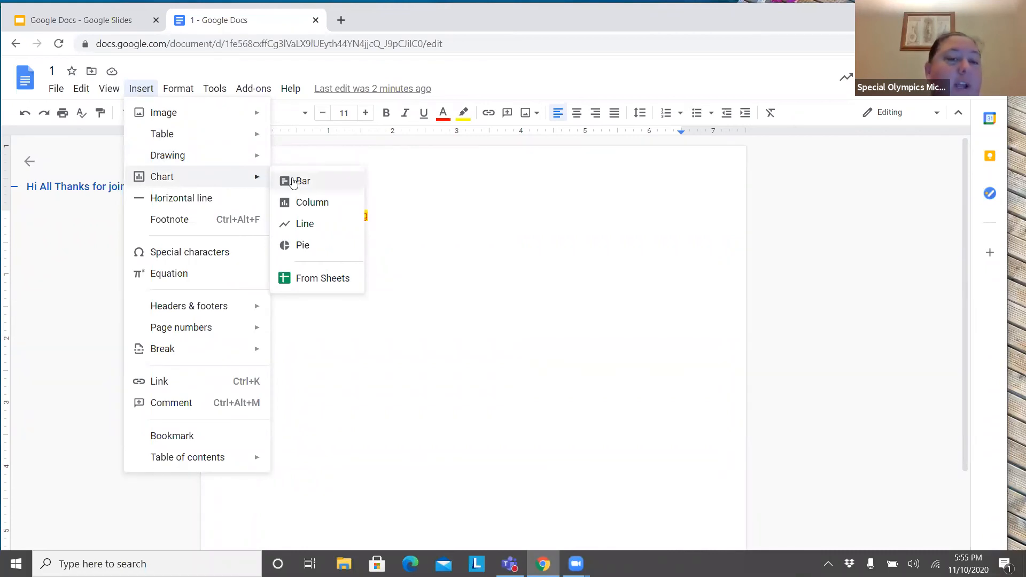
click(294, 182)
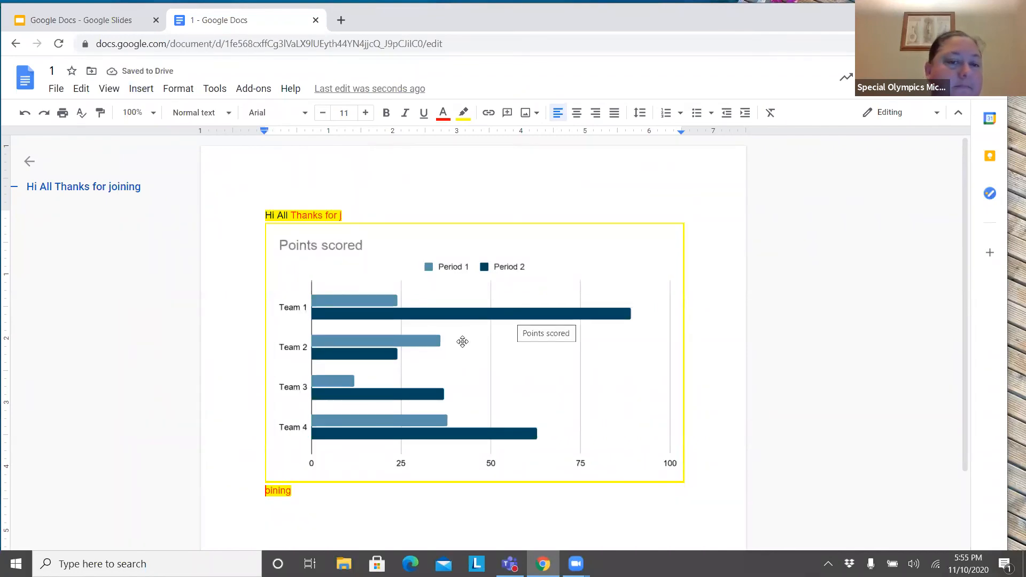
Step: Undo the bar chart insertion, and look over the special characters available for insertion
click(21, 116)
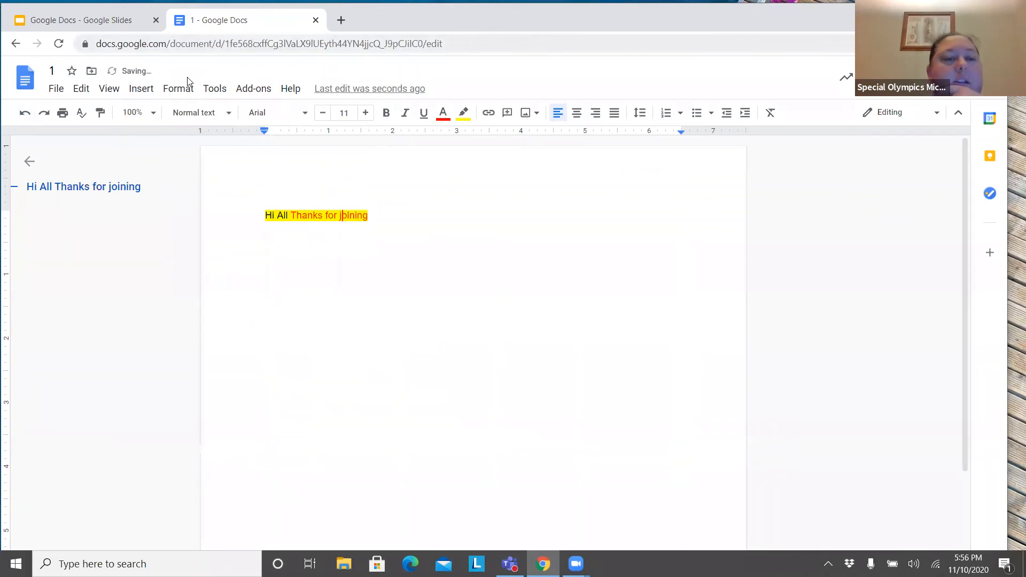
click(141, 89)
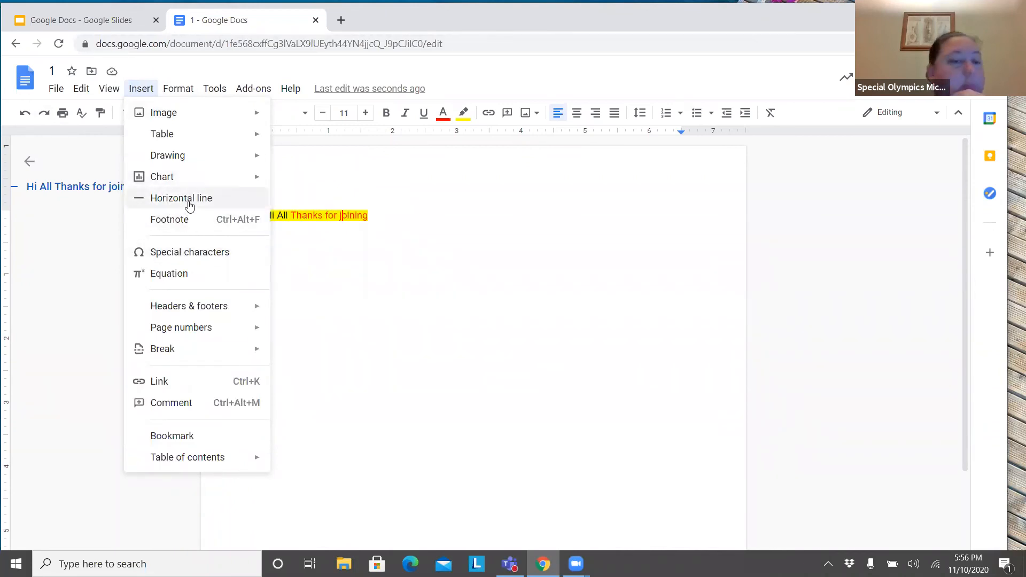
click(216, 259)
scroll(508, 335, down, 2)
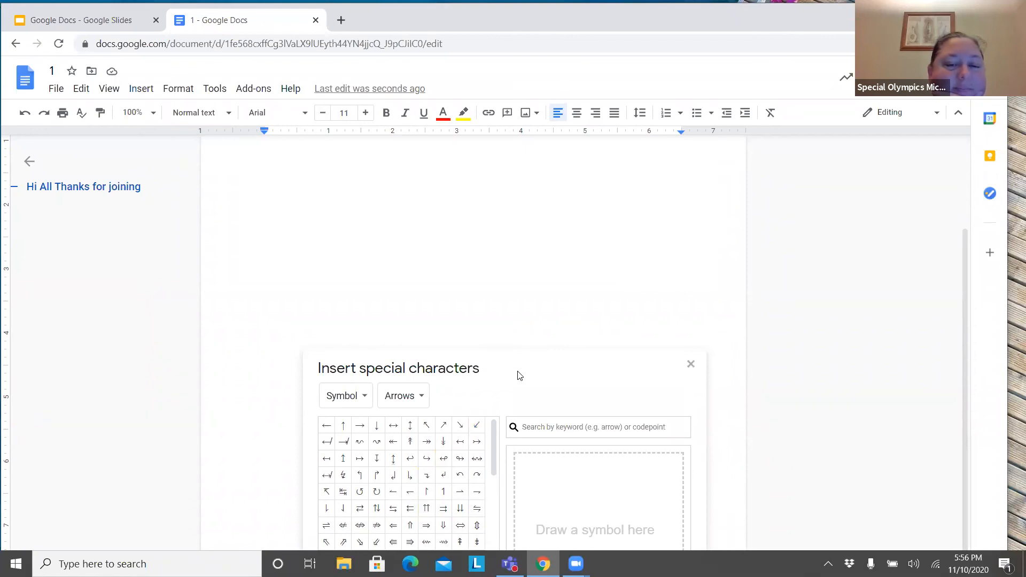
drag(518, 376, 492, 222)
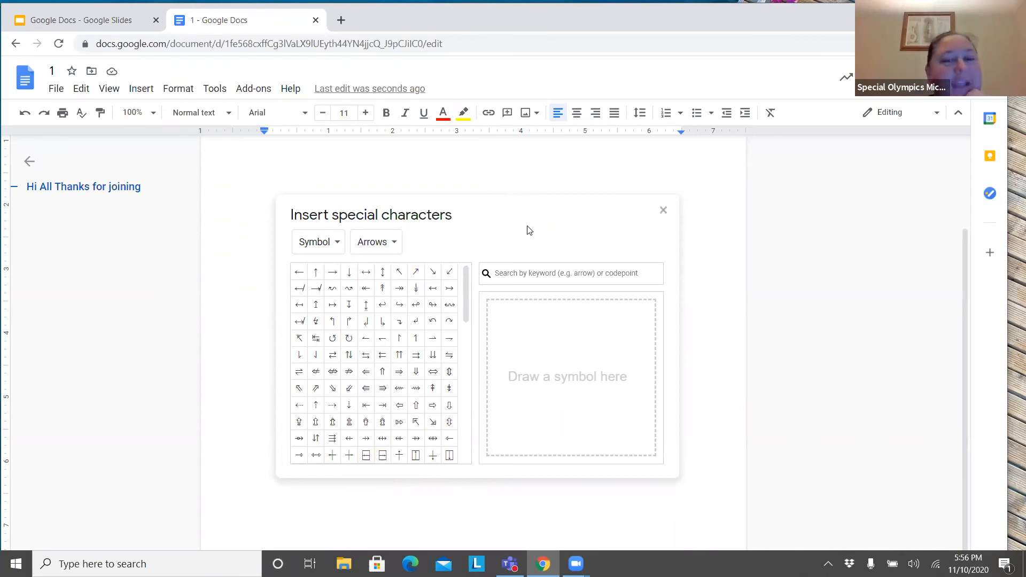
click(663, 210)
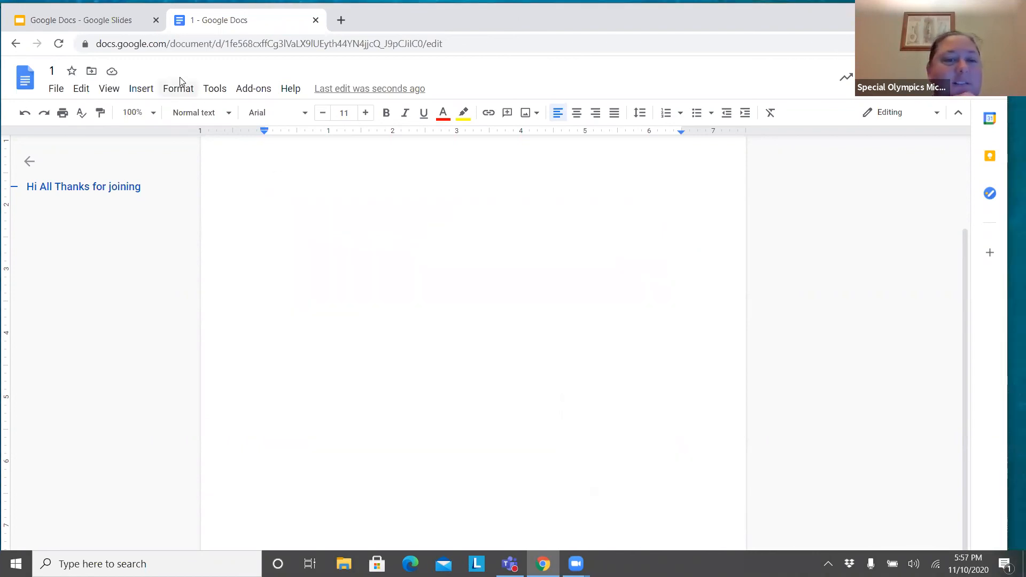
Step: Examine the remaining insertion options and the formatting options for text, paragraph styles, alignment and indentation, and line spacing
click(174, 91)
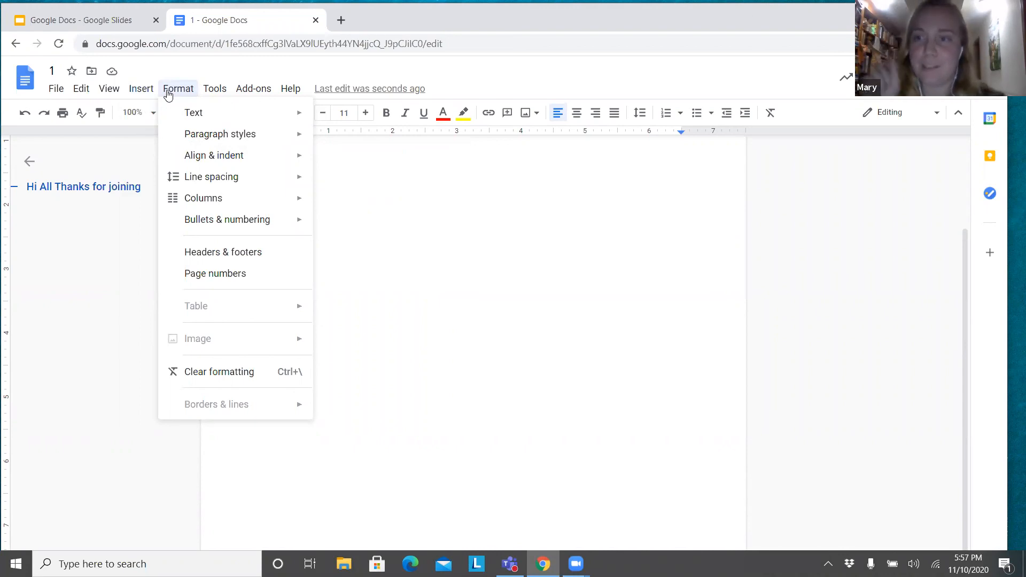
mouse_move(145, 95)
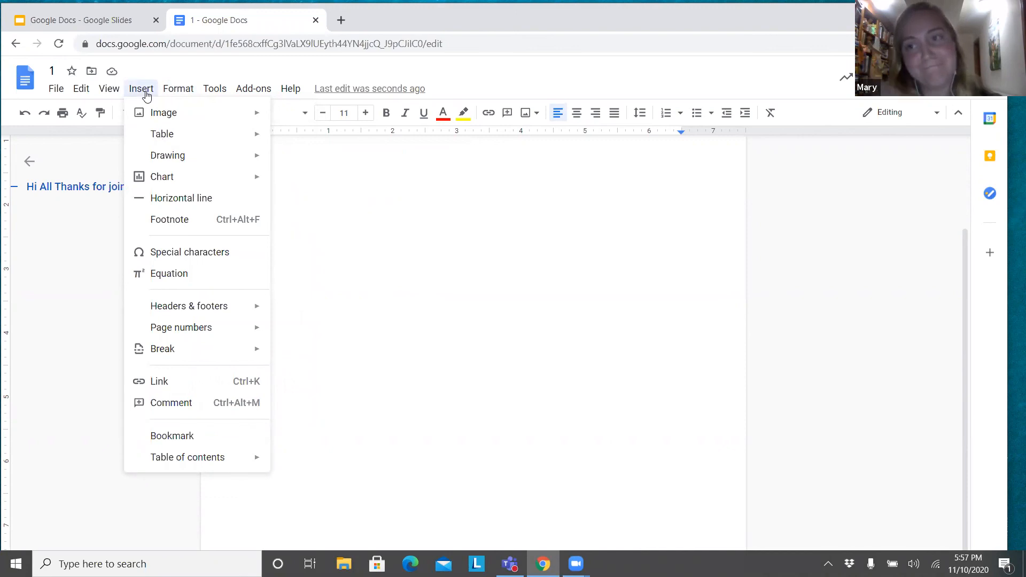
mouse_move(203, 329)
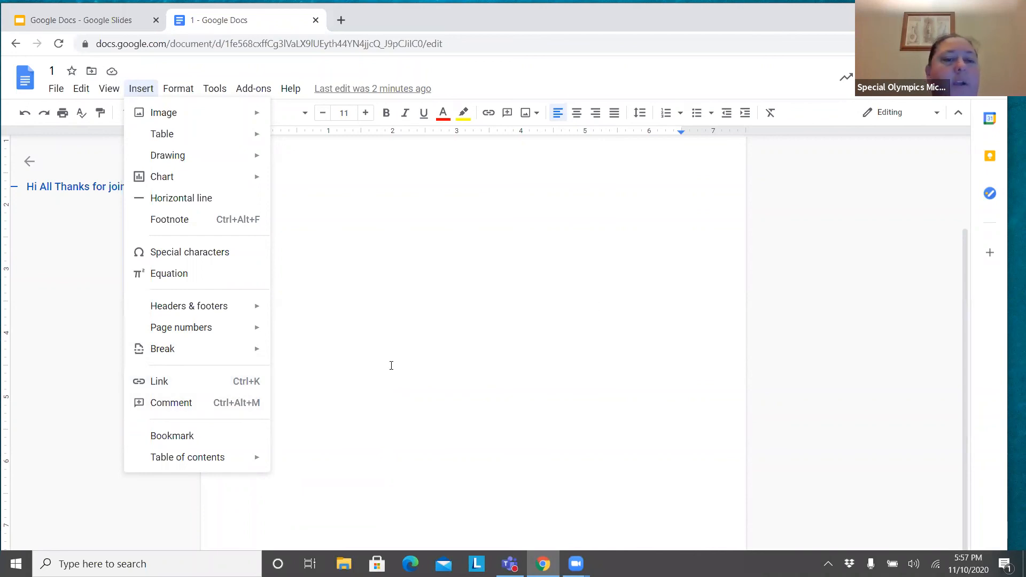
click(392, 366)
click(189, 90)
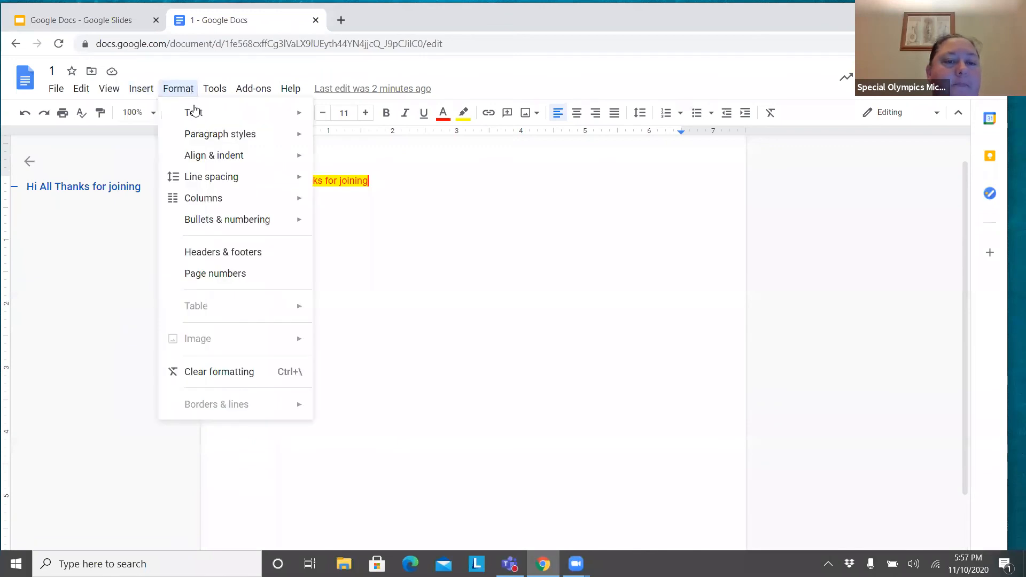
mouse_move(216, 117)
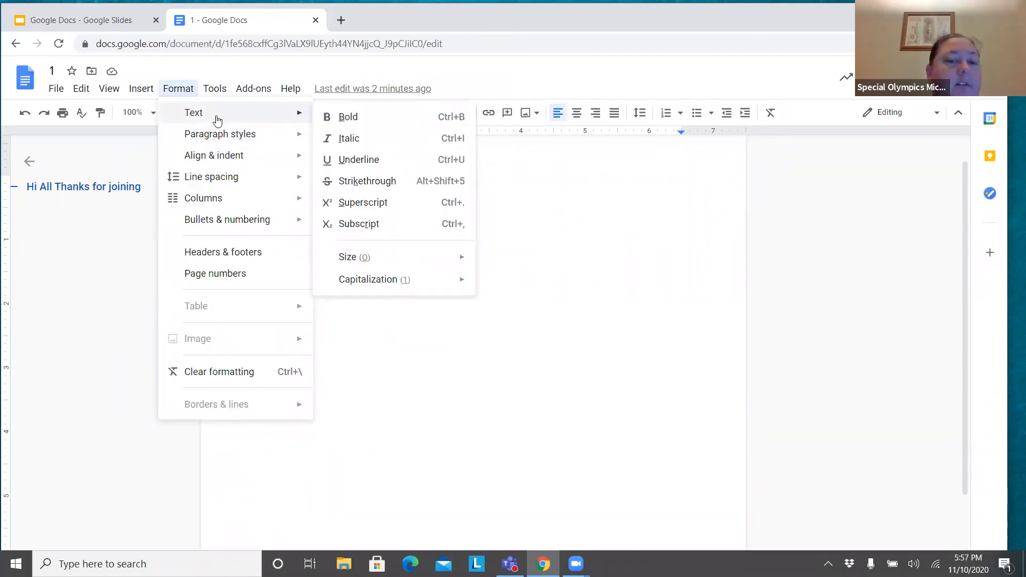
mouse_move(219, 138)
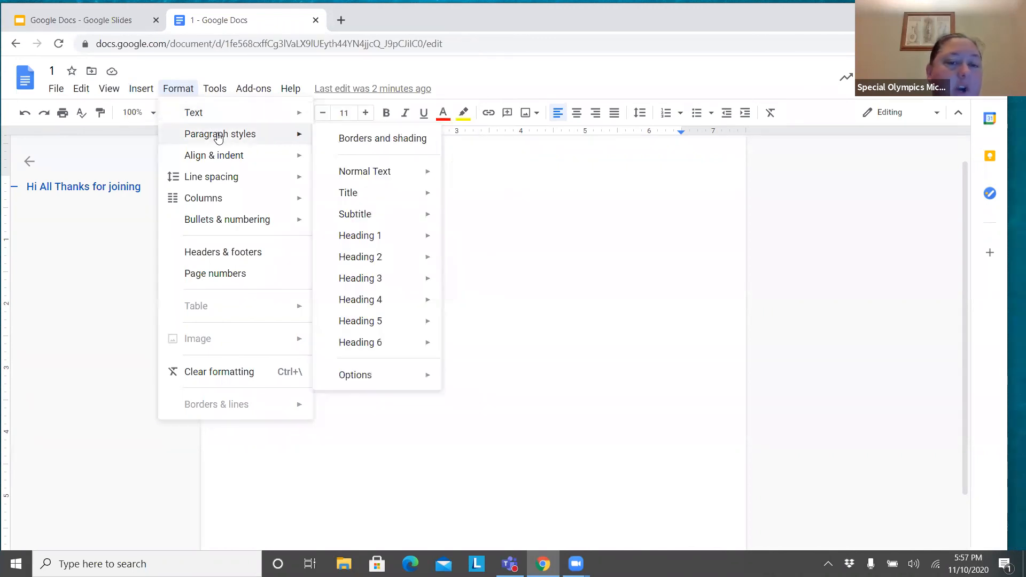
mouse_move(220, 156)
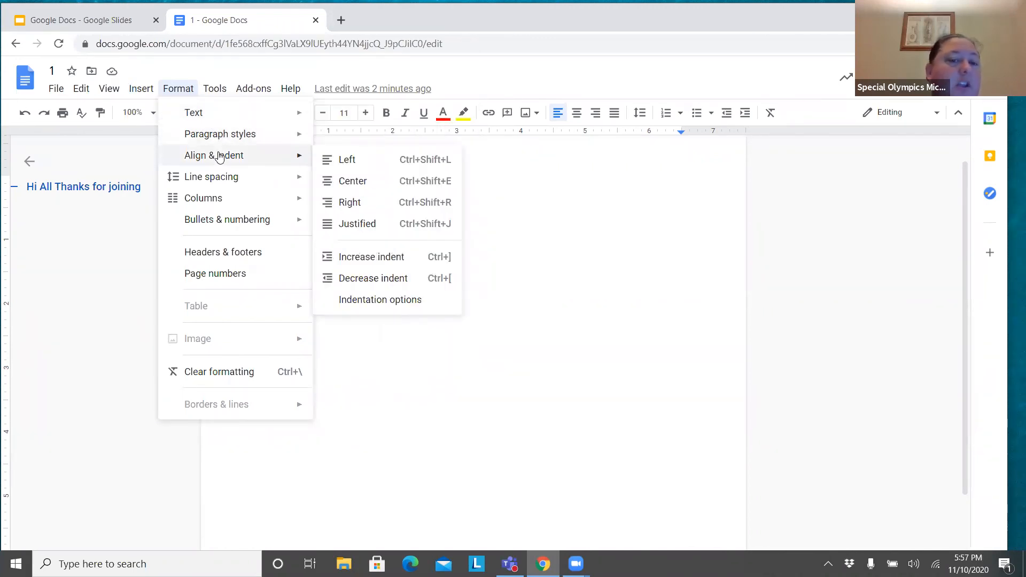
mouse_move(219, 174)
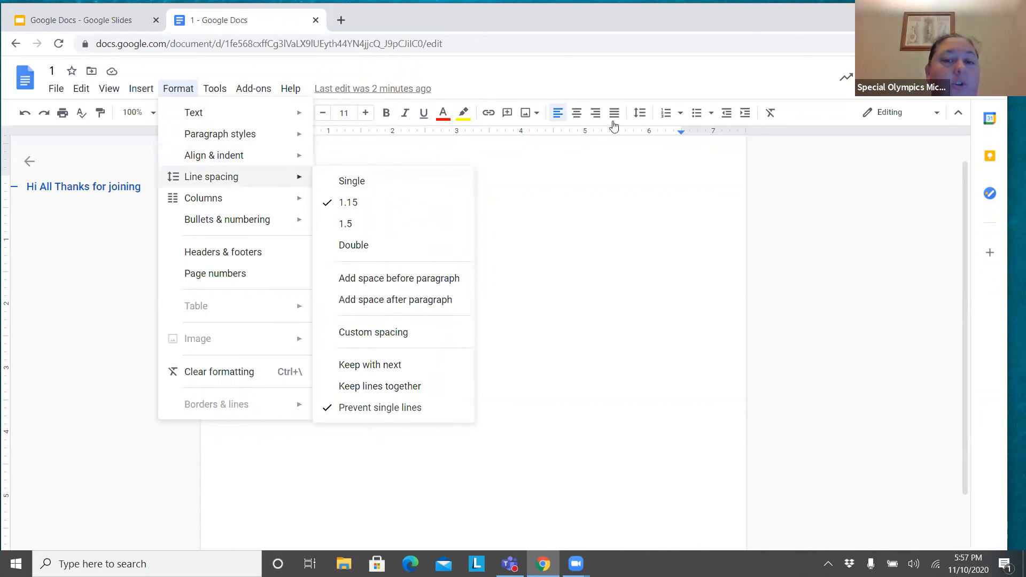
click(638, 216)
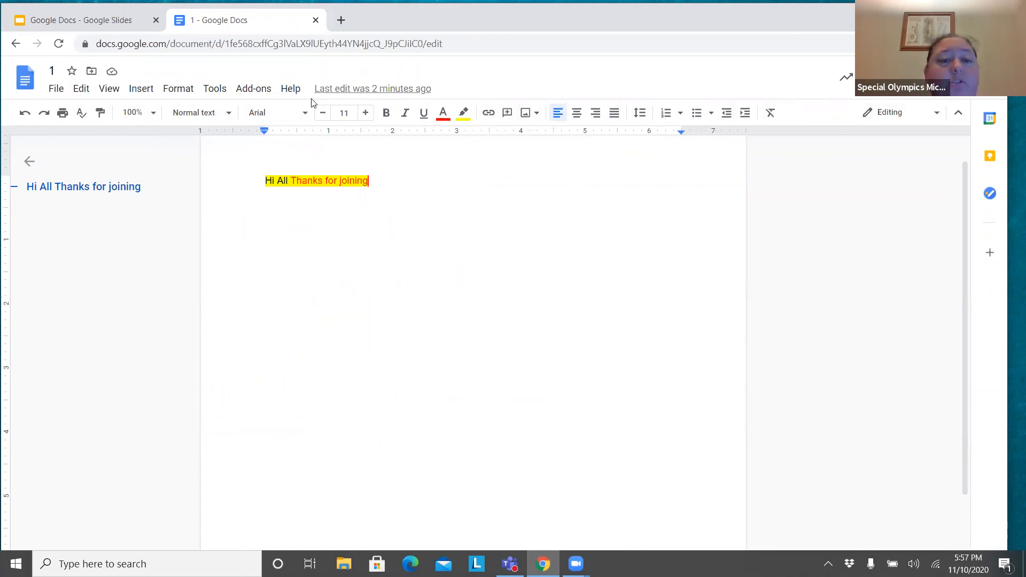
Step: Look over the available document tools, including voice typing, and the options for getting add-ons
click(214, 90)
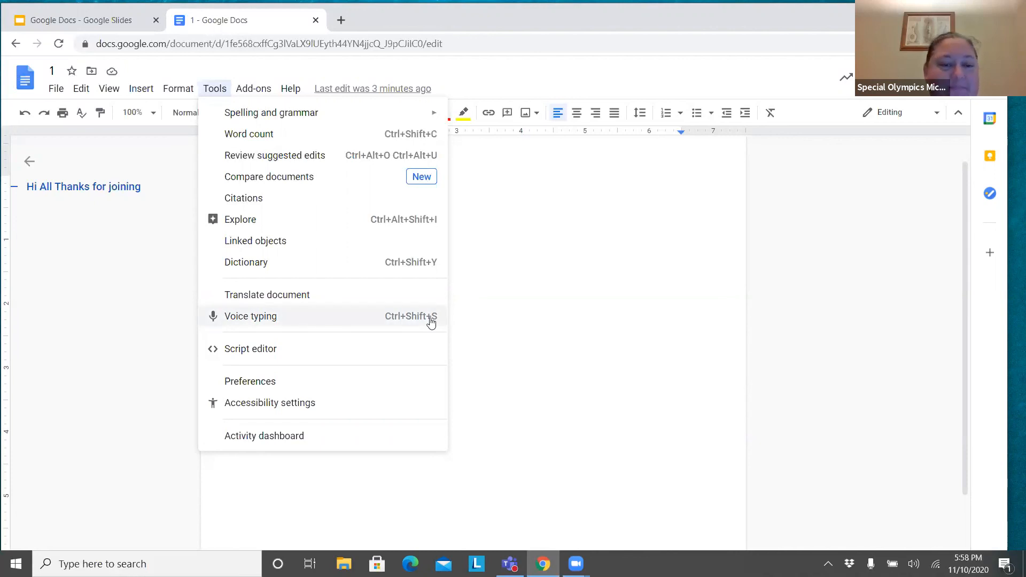
click(496, 313)
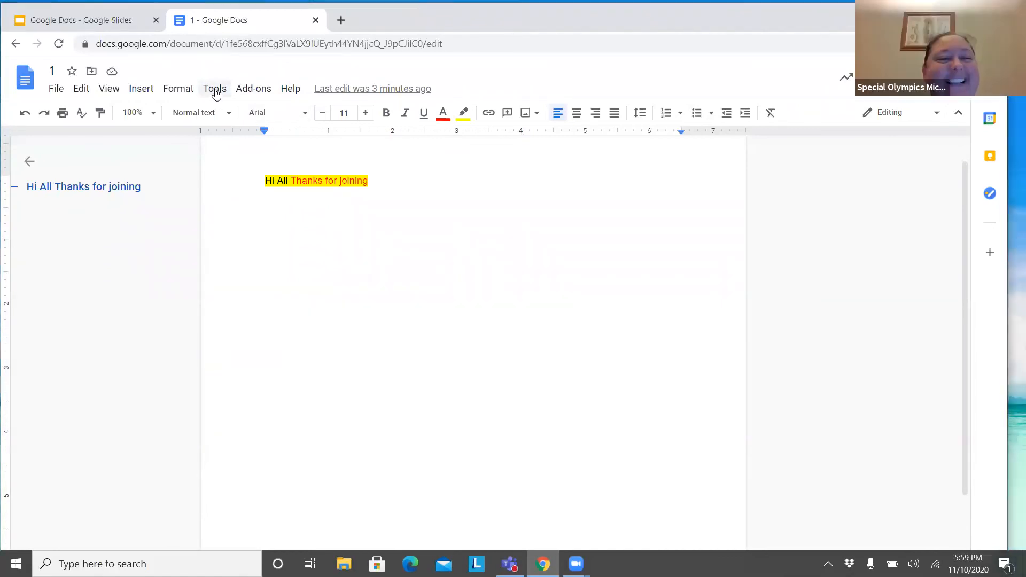
click(255, 90)
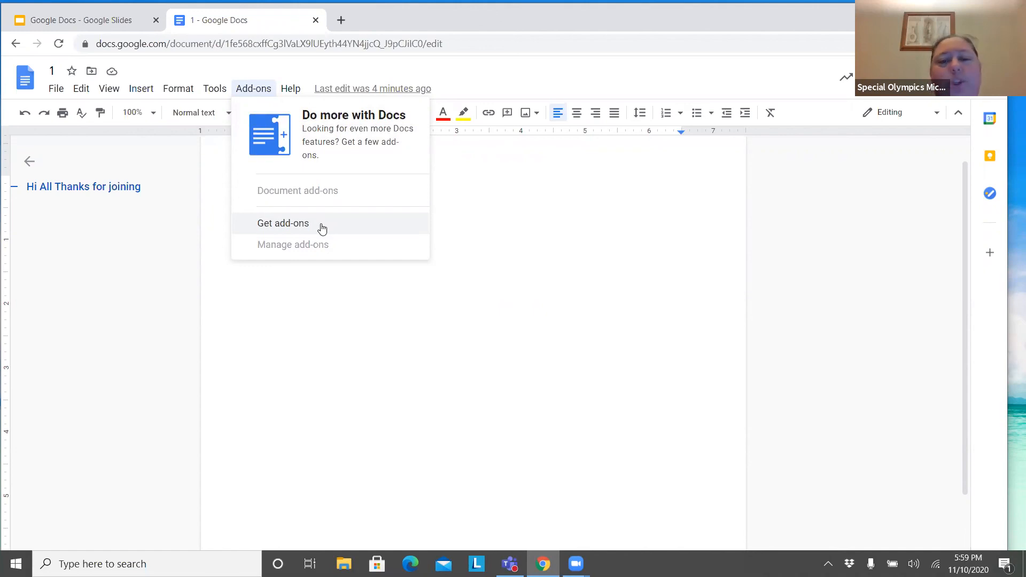
click(618, 205)
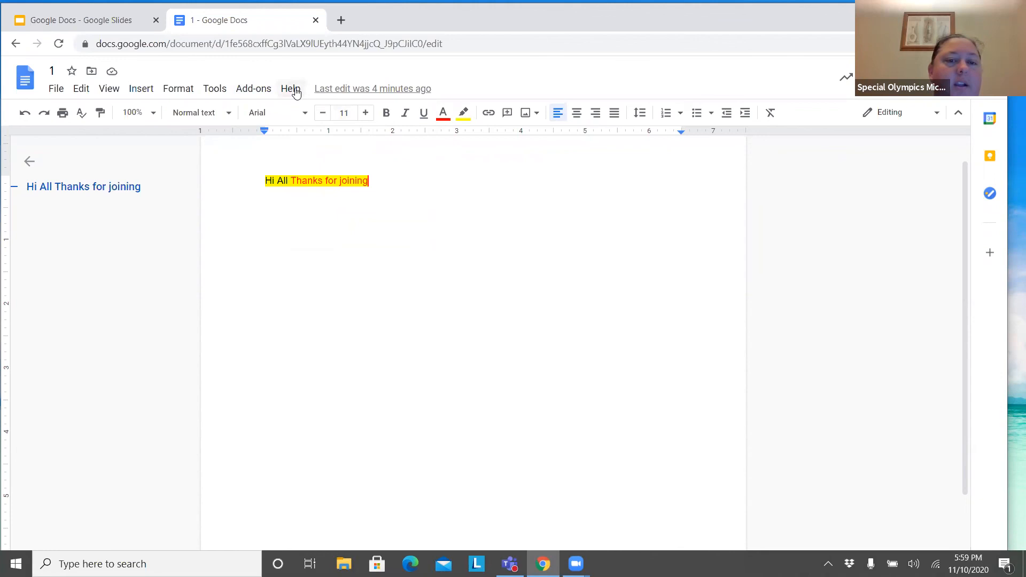
Step: Look over the help options and open Docs Help to view its popular articles
click(297, 93)
click(359, 116)
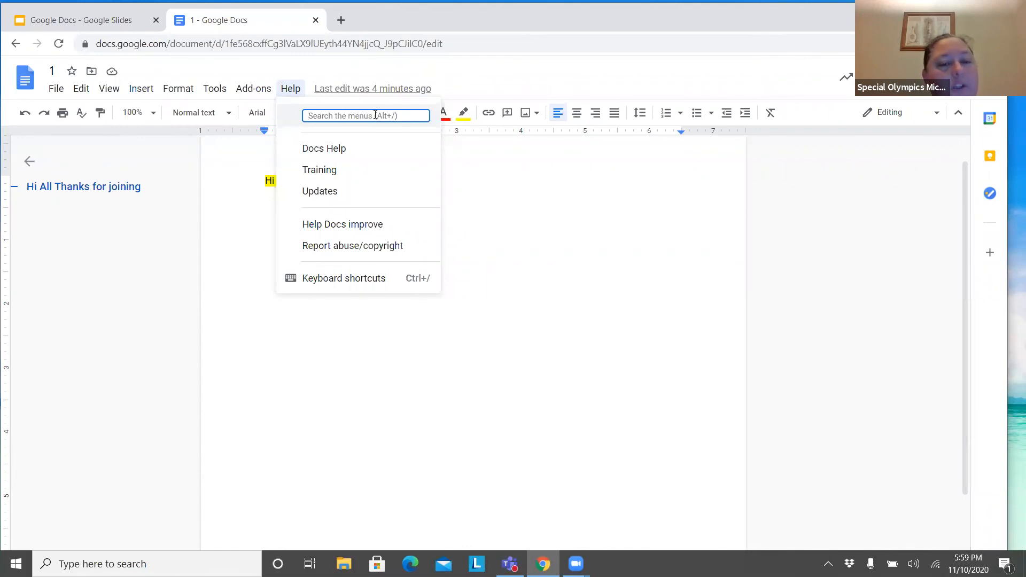
click(341, 149)
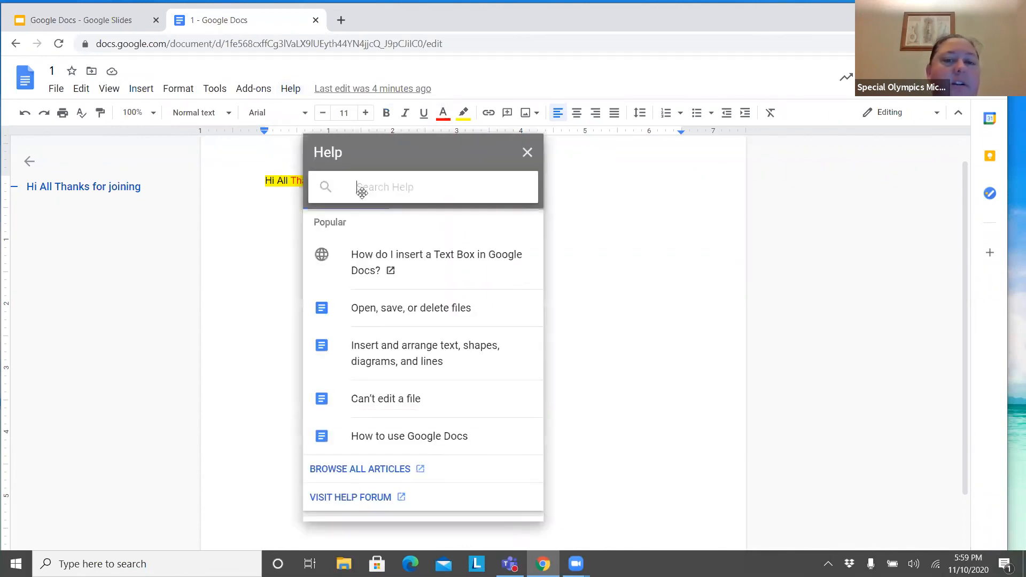